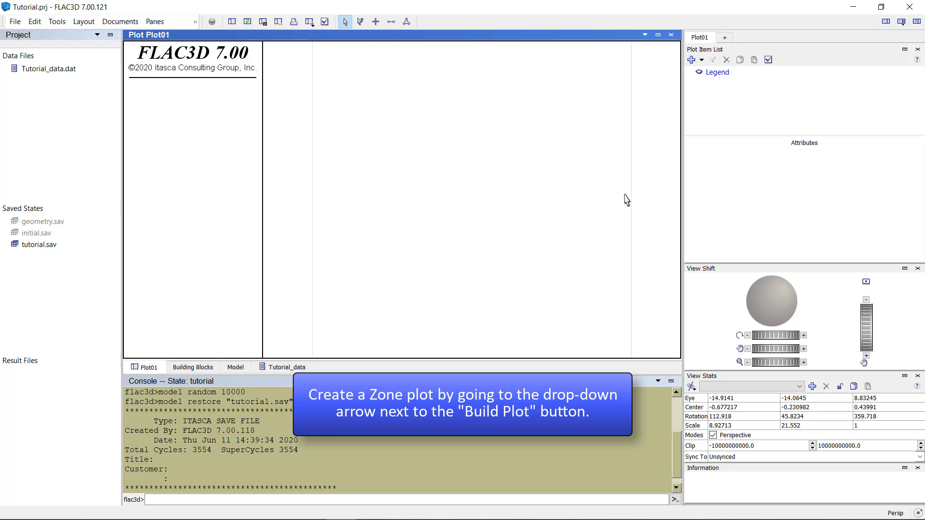
Add a Zone item to the empty plot Plot01.
{"action": "left_click", "coordinate": [701, 60]}
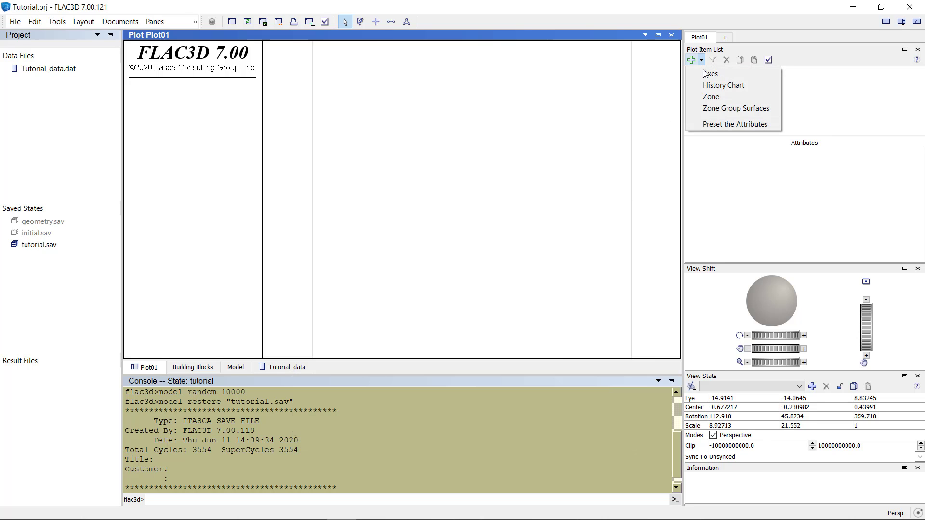
{"action": "left_click", "coordinate": [710, 97]}
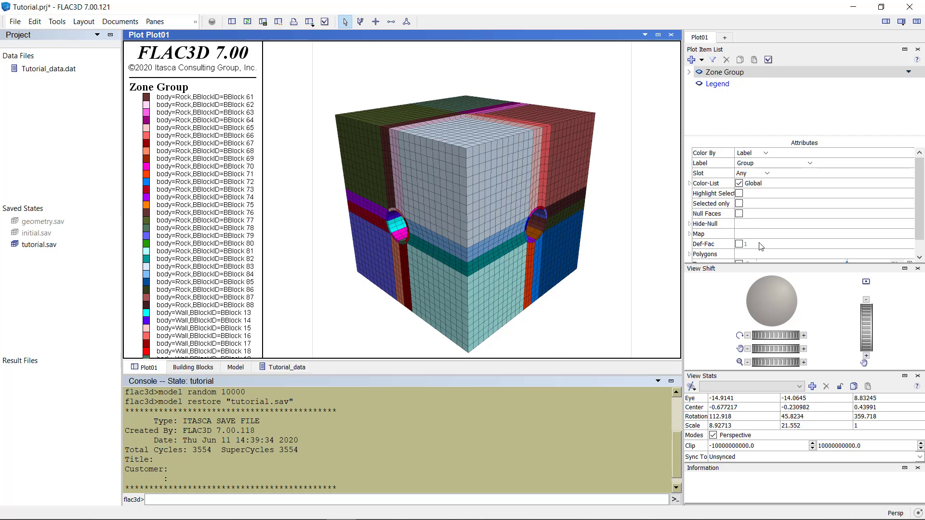
Examine the zone model from several angles and distances by rotating, resetting, panning, rolling and zooming the plot view.
{"action": "left_click_drag", "start_coordinate": [773, 303], "coordinate": [784, 364]}
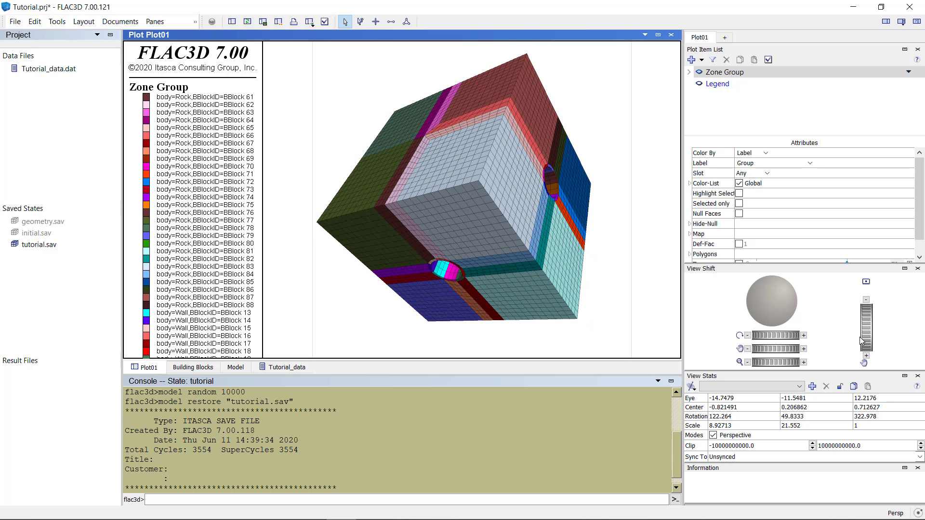
{"action": "mouse_move", "coordinate": [866, 338]}
{"action": "left_mouse_down"}
{"action": "mouse_move", "coordinate": [866, 302]}
{"action": "mouse_move", "coordinate": [868, 323]}
{"action": "left_mouse_up"}
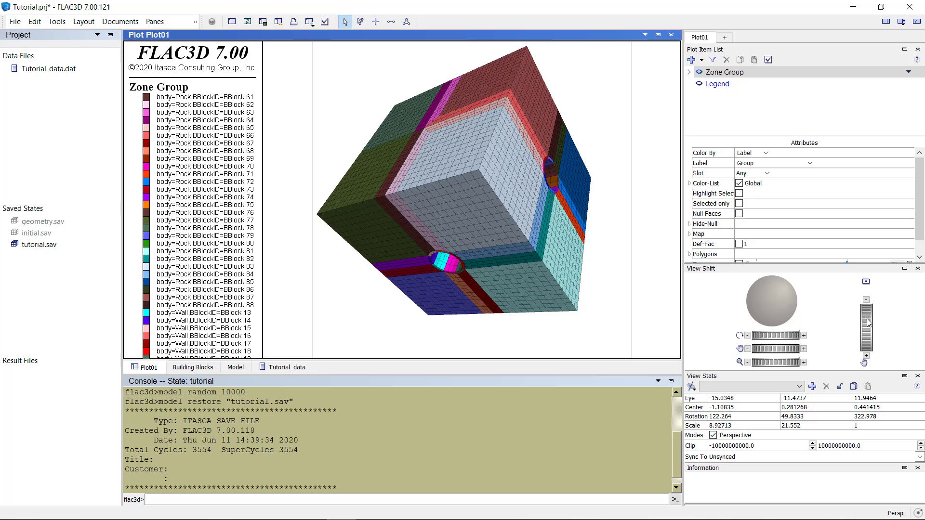
{"action": "left_click", "coordinate": [866, 282]}
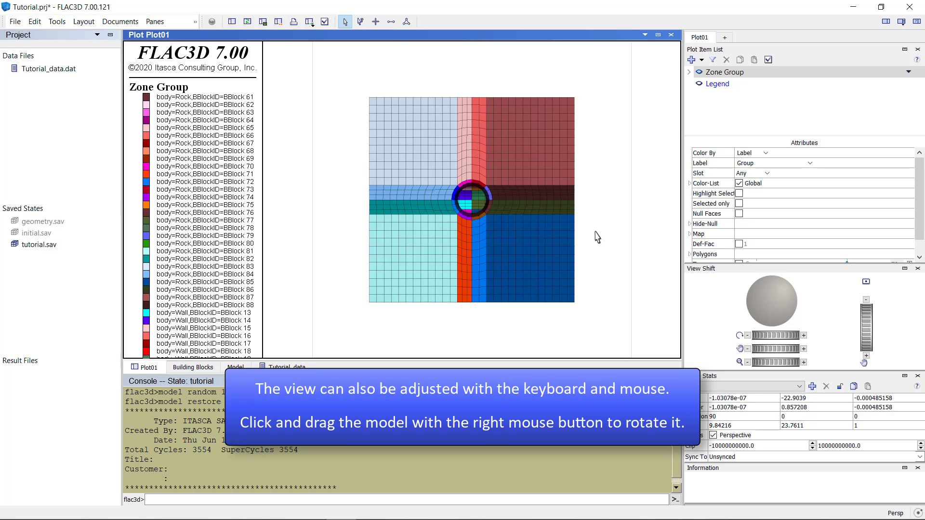
{"action": "right_click_drag", "start_coordinate": [413, 200], "coordinate": [505, 256]}
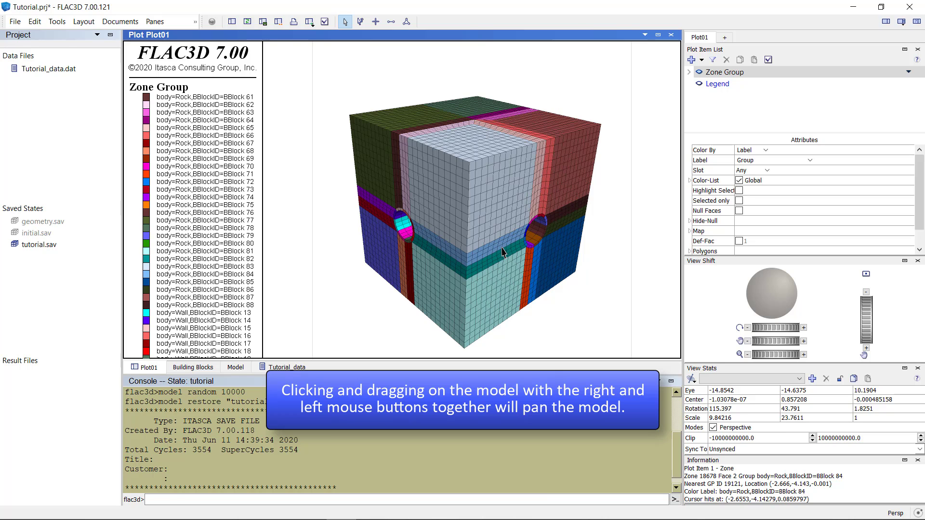
{"action": "mouse_move", "coordinate": [502, 251]}
{"action": "right_mouse_down"}
{"action": "mouse_move", "coordinate": [467, 232]}
{"action": "mouse_move", "coordinate": [439, 233]}
{"action": "mouse_move", "coordinate": [481, 209]}
{"action": "mouse_move", "coordinate": [505, 140]}
{"action": "mouse_move", "coordinate": [511, 248]}
{"action": "right_mouse_up"}
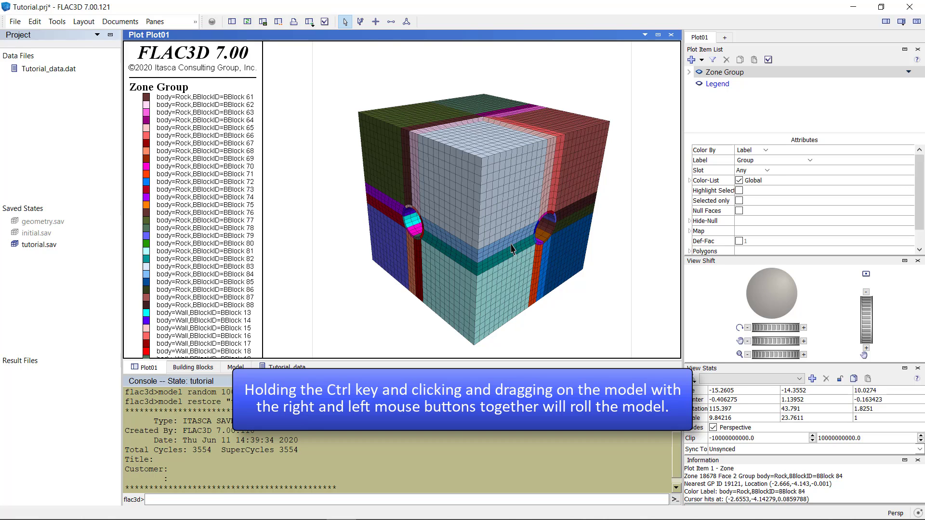
{"action": "left_click_drag", "start_coordinate": [503, 225], "coordinate": [520, 236], "text": "ctrl"}
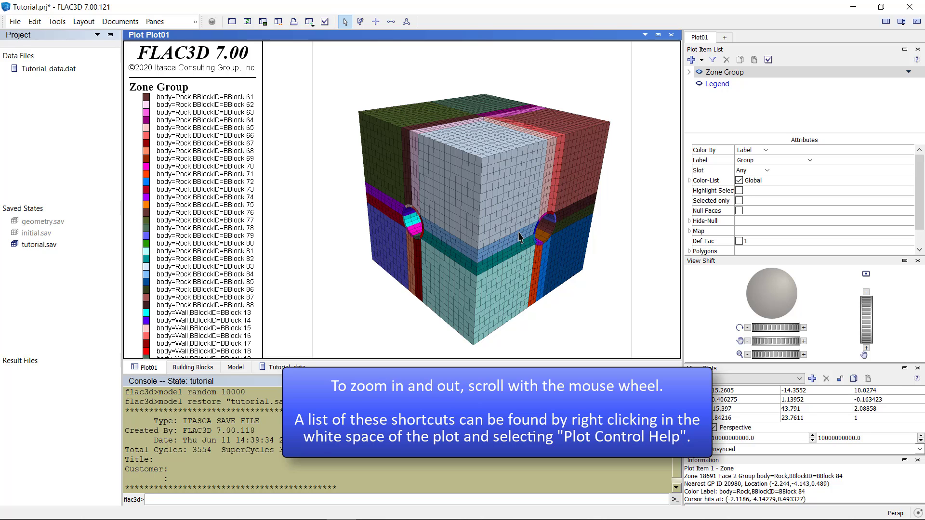
{"action": "scroll", "coordinate": [493, 210], "scroll_direction": "up", "scroll_amount": 5}
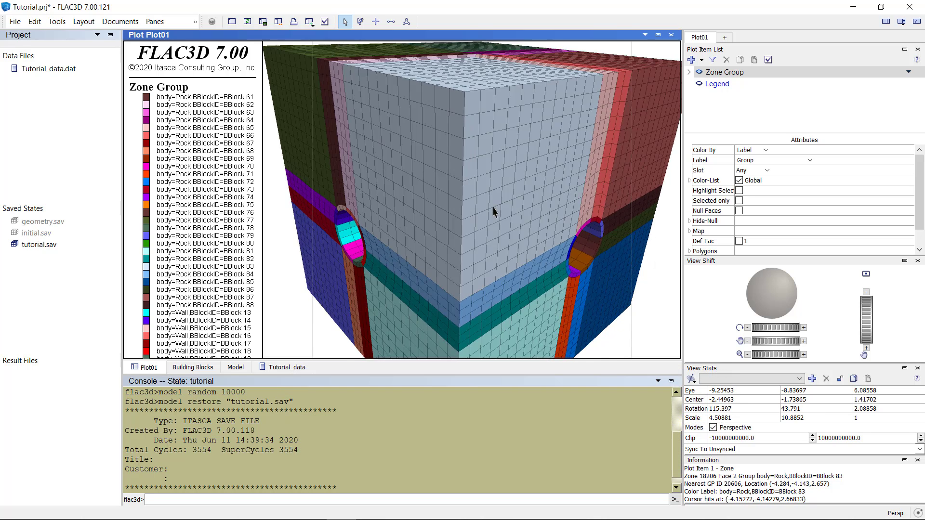
{"action": "scroll", "coordinate": [494, 209], "scroll_direction": "up", "scroll_amount": 2}
{"action": "scroll", "coordinate": [496, 207], "scroll_direction": "down", "scroll_amount": 8}
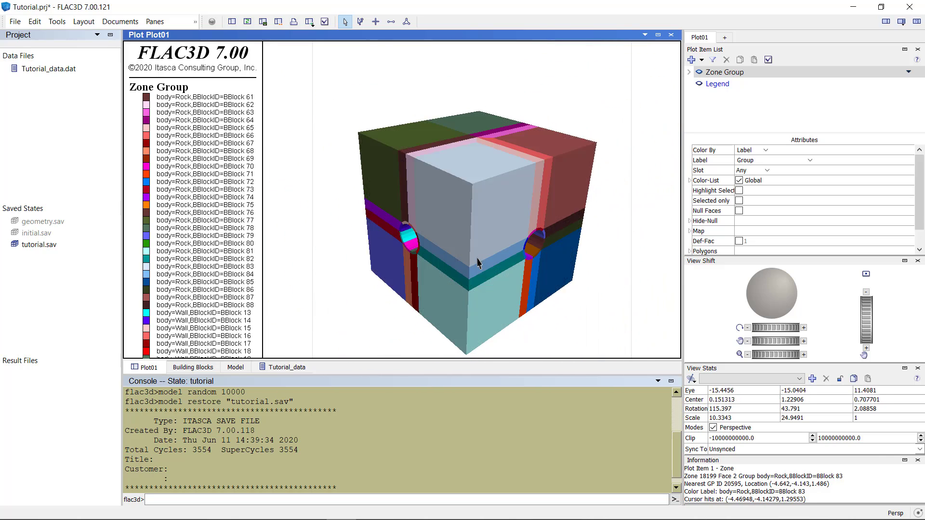
{"action": "scroll", "coordinate": [477, 265], "scroll_direction": "up", "scroll_amount": 3}
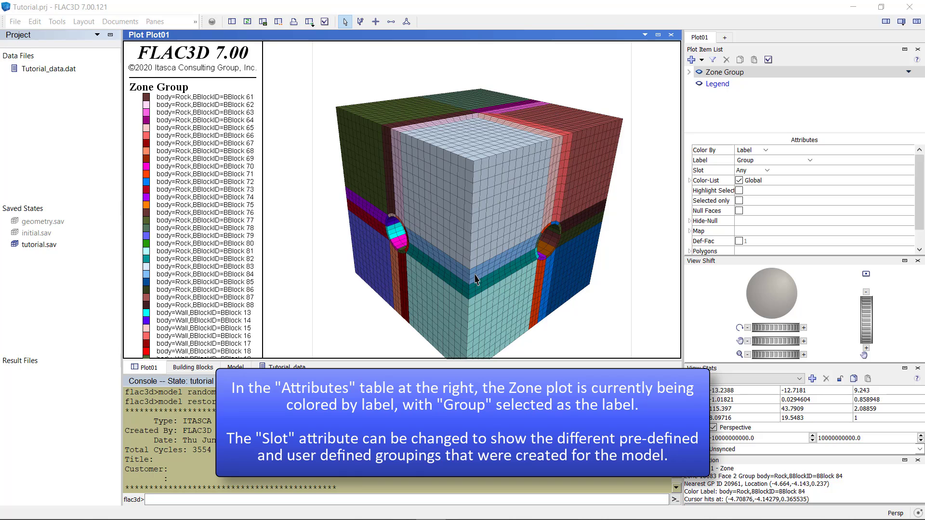
Color the zone groups by the body slot, and set the slot back to Any.
{"action": "left_click", "coordinate": [766, 171]}
{"action": "left_click", "coordinate": [752, 210]}
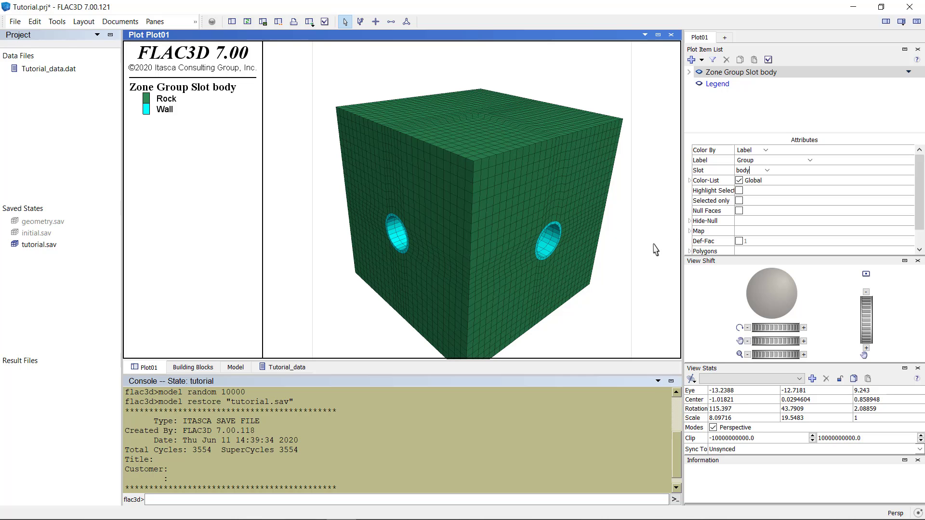
{"action": "left_click", "coordinate": [768, 173]}
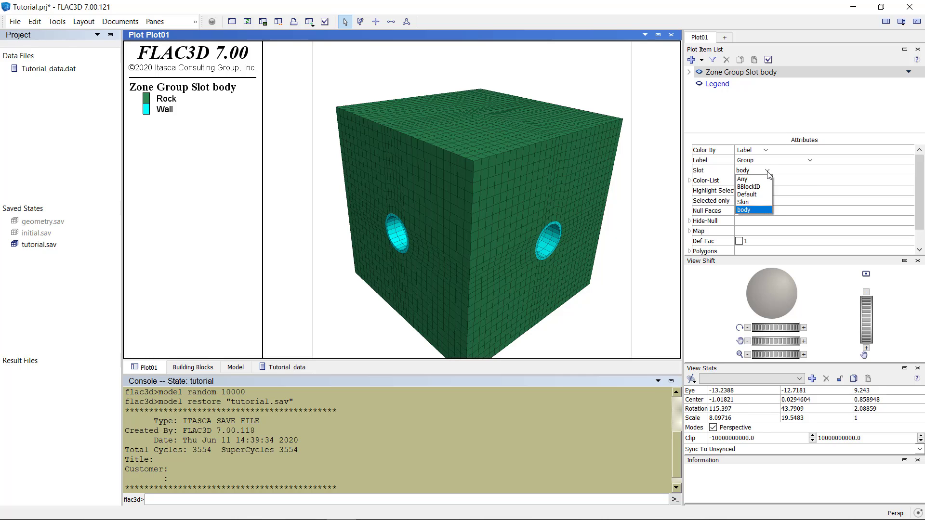
{"action": "left_click", "coordinate": [765, 178]}
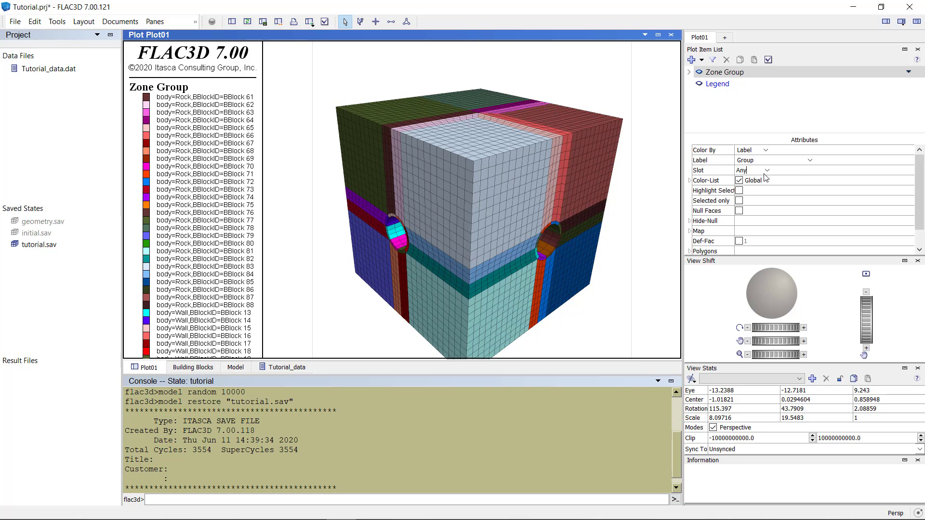
Color the zone plot by the State label instead of Group.
{"action": "left_click", "coordinate": [810, 161]}
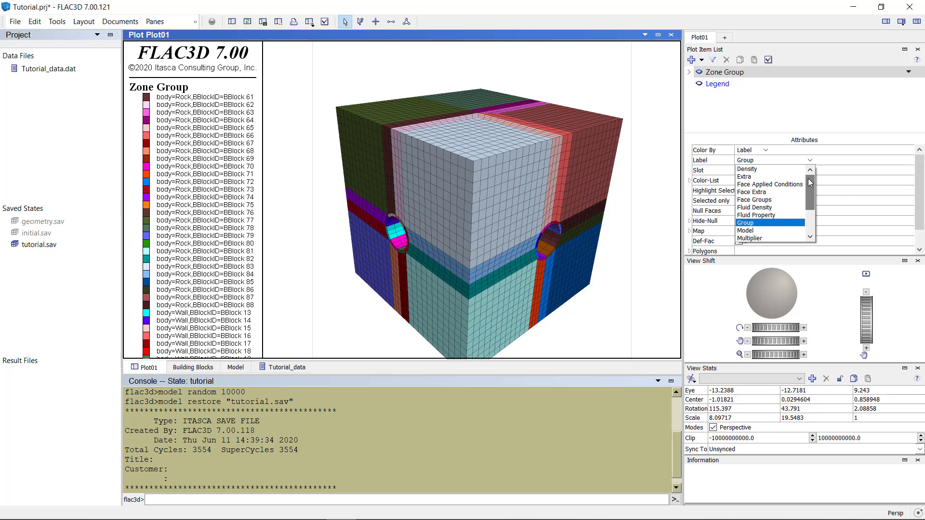
{"action": "left_click_drag", "start_coordinate": [808, 179], "coordinate": [808, 204]}
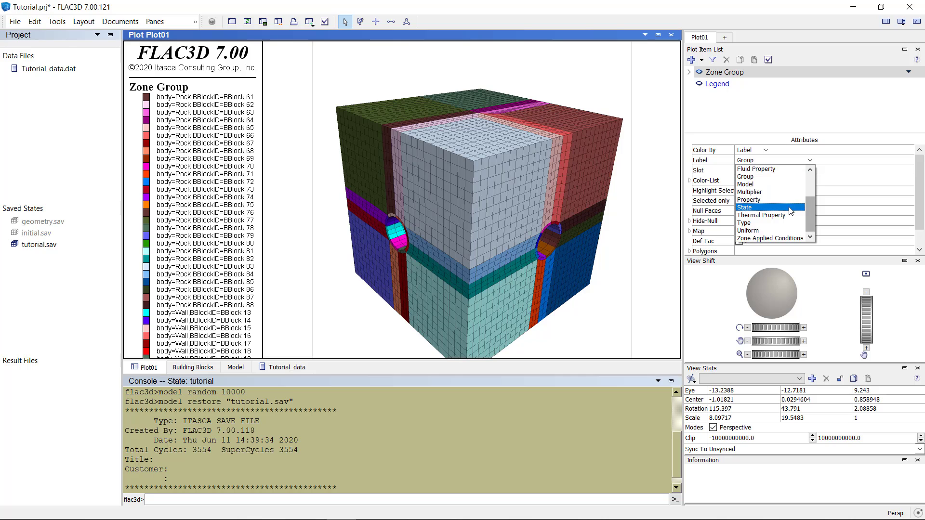
{"action": "left_click", "coordinate": [791, 208]}
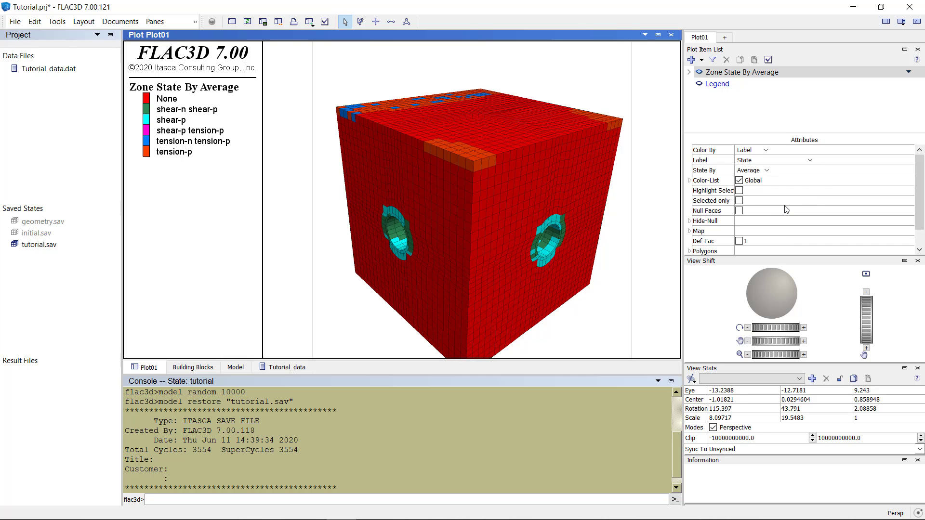
{"action": "mouse_move", "coordinate": [551, 246]}
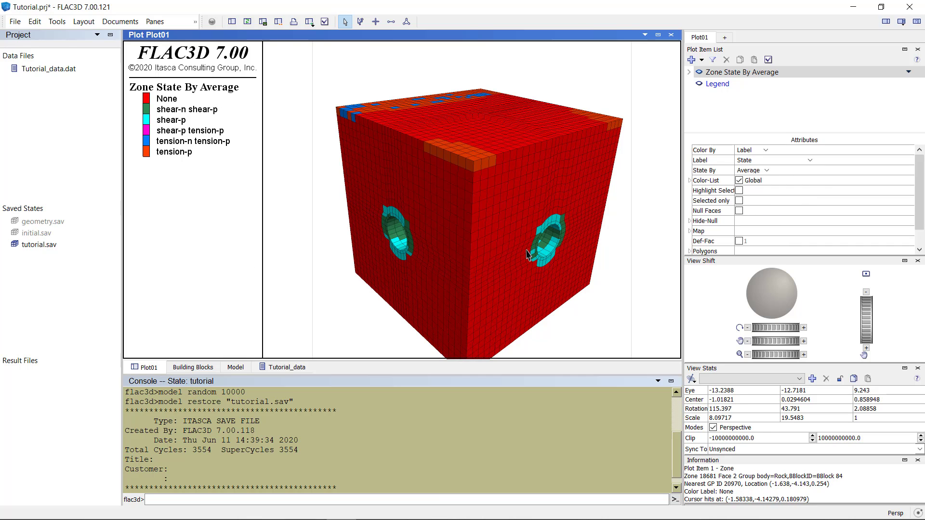
{"action": "mouse_move", "coordinate": [530, 254]}
{"action": "left_mouse_down"}
{"action": "mouse_move", "coordinate": [441, 179]}
{"action": "mouse_move", "coordinate": [418, 177]}
{"action": "mouse_move", "coordinate": [424, 204]}
{"action": "mouse_move", "coordinate": [507, 195]}
{"action": "mouse_move", "coordinate": [516, 264]}
{"action": "mouse_move", "coordinate": [508, 237]}
{"action": "left_mouse_up"}
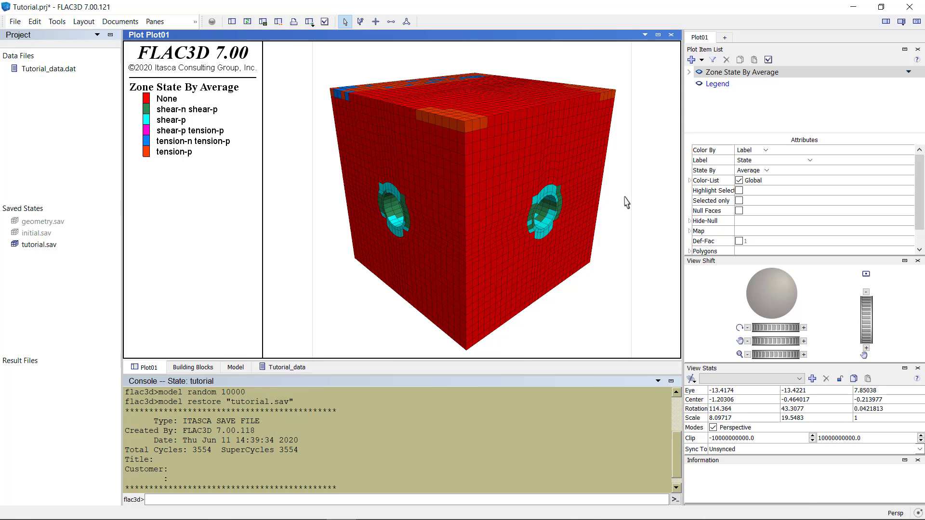
Change the tension-p state color to a lighter orange in the zone plot's color list.
{"action": "left_click", "coordinate": [690, 180]}
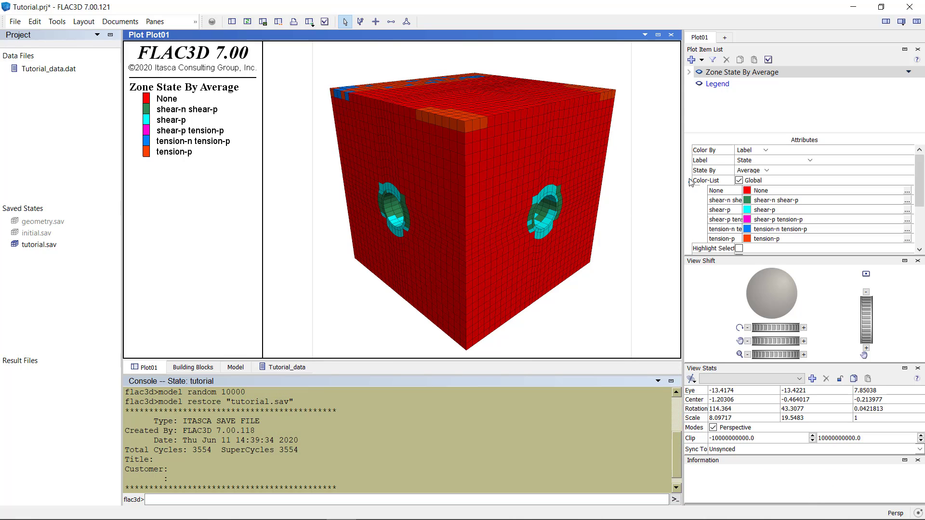
{"action": "left_click", "coordinate": [746, 238]}
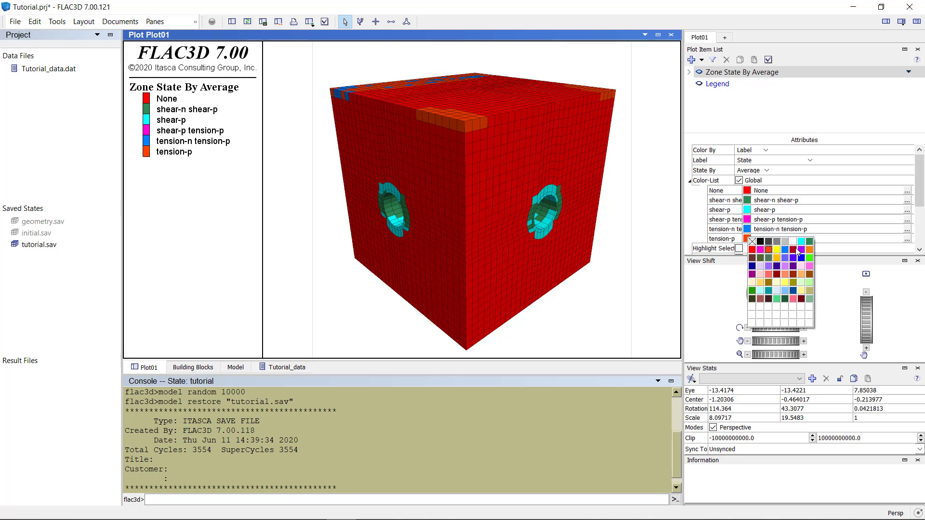
{"action": "left_click", "coordinate": [809, 250]}
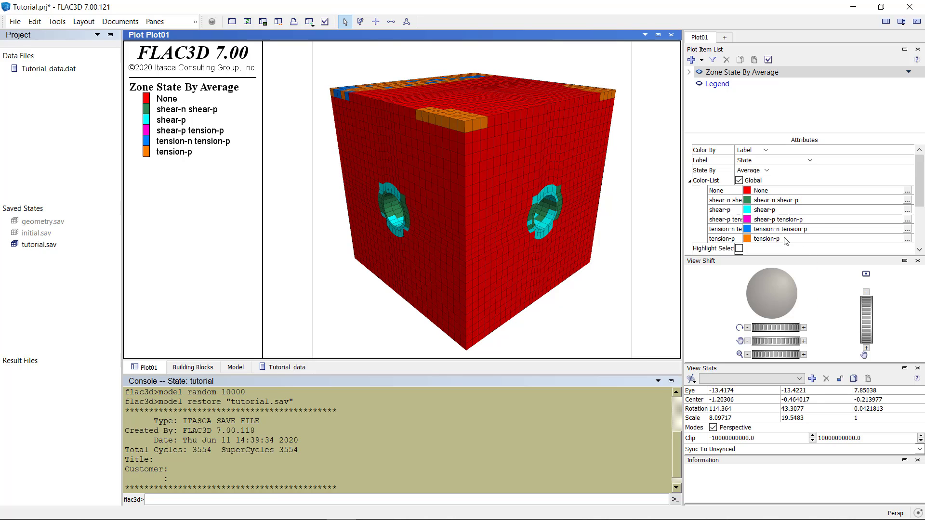
{"action": "left_click", "coordinate": [689, 181]}
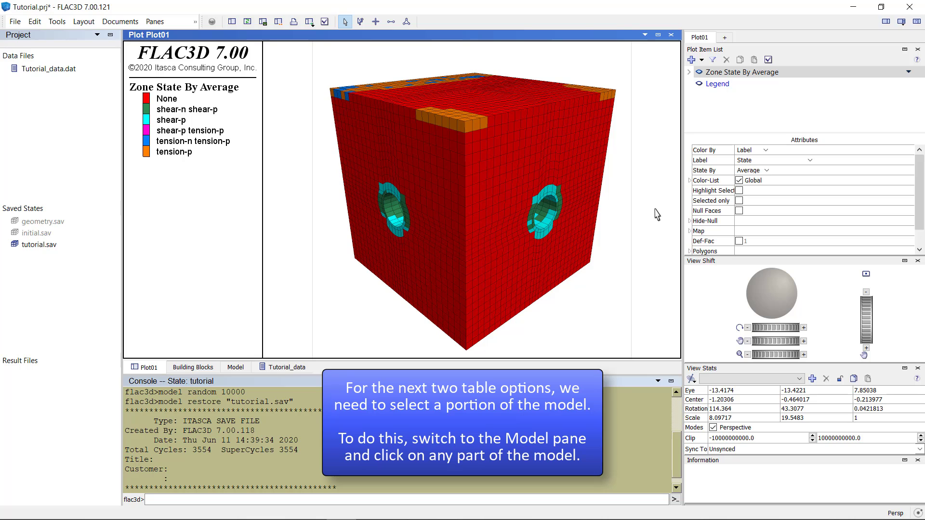
Select the pale blue upper front Rock block, BBlock 83, in the Model view and return to Plot01.
{"action": "left_click", "coordinate": [242, 368]}
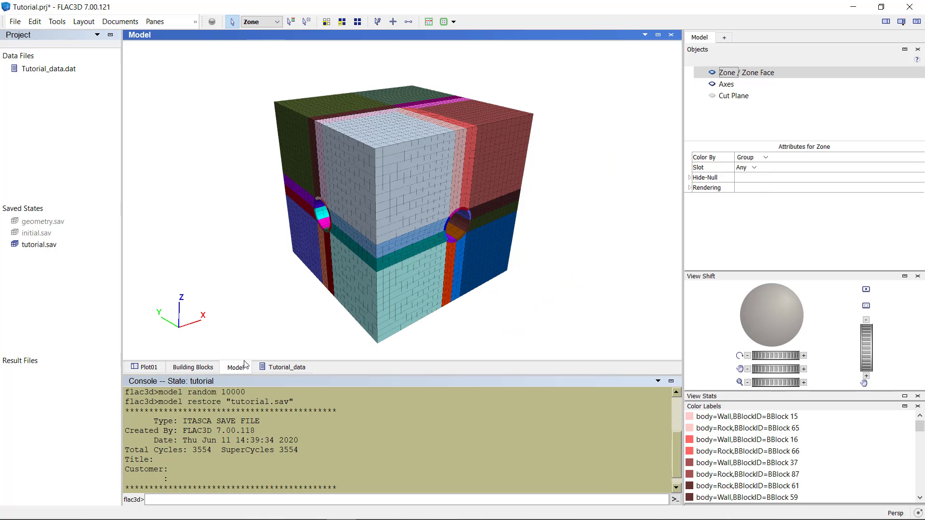
{"action": "left_click", "coordinate": [364, 205]}
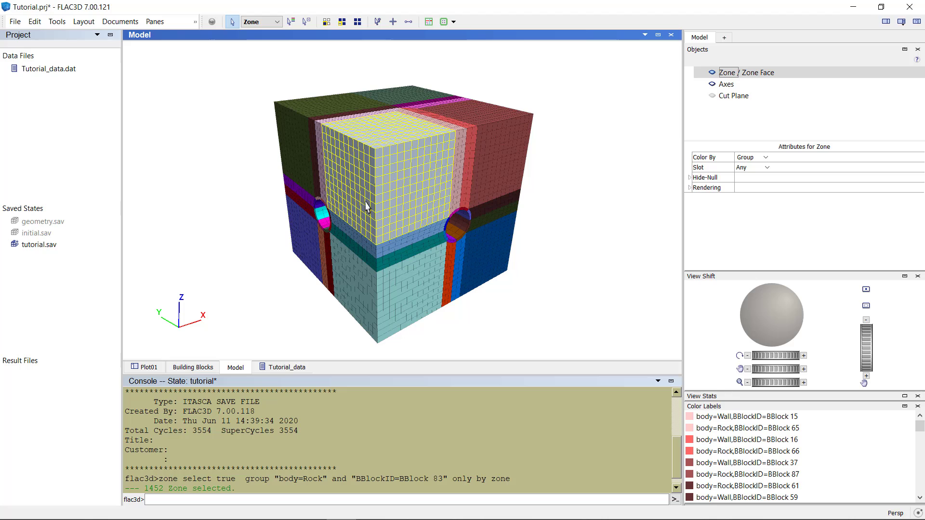
{"action": "left_click", "coordinate": [147, 367]}
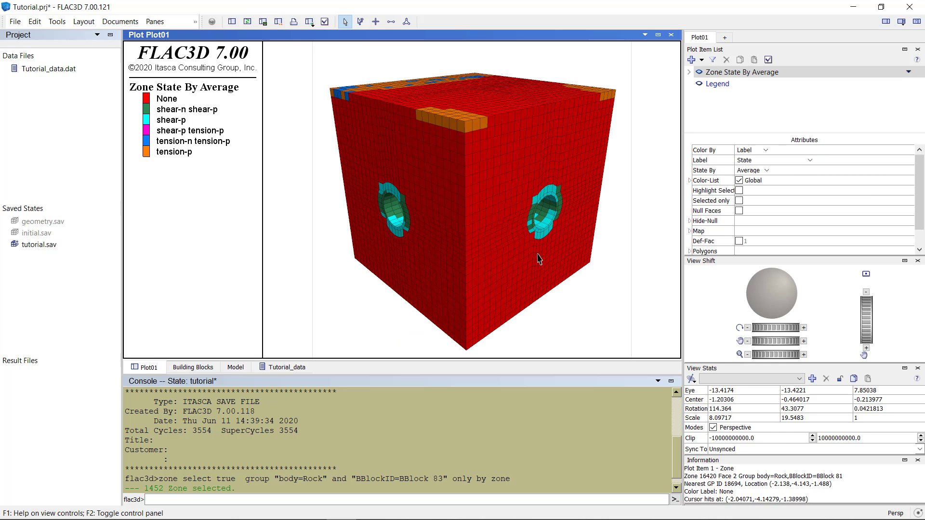
Try Highlight Selected and Selected only one at a time on the zone plot, turning each off again.
{"action": "left_click", "coordinate": [738, 191]}
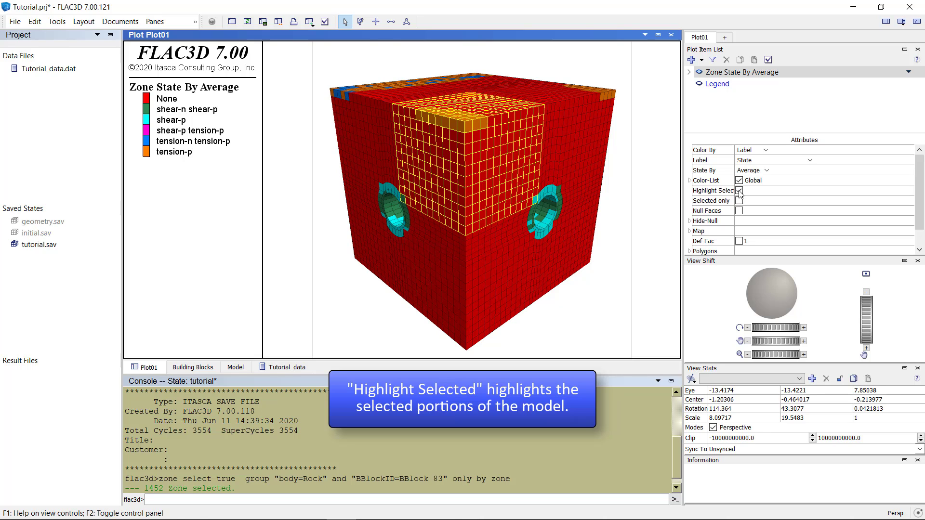
{"action": "left_click", "coordinate": [740, 192]}
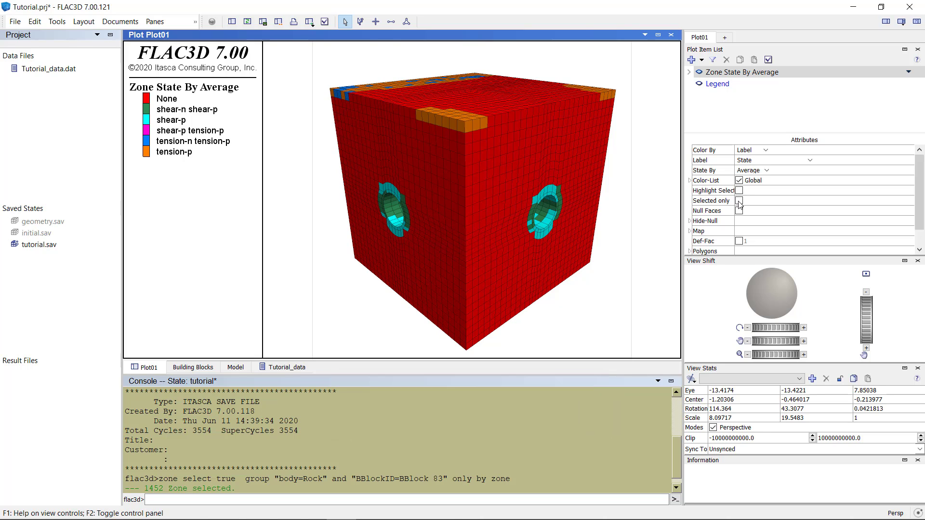
{"action": "left_click", "coordinate": [739, 201]}
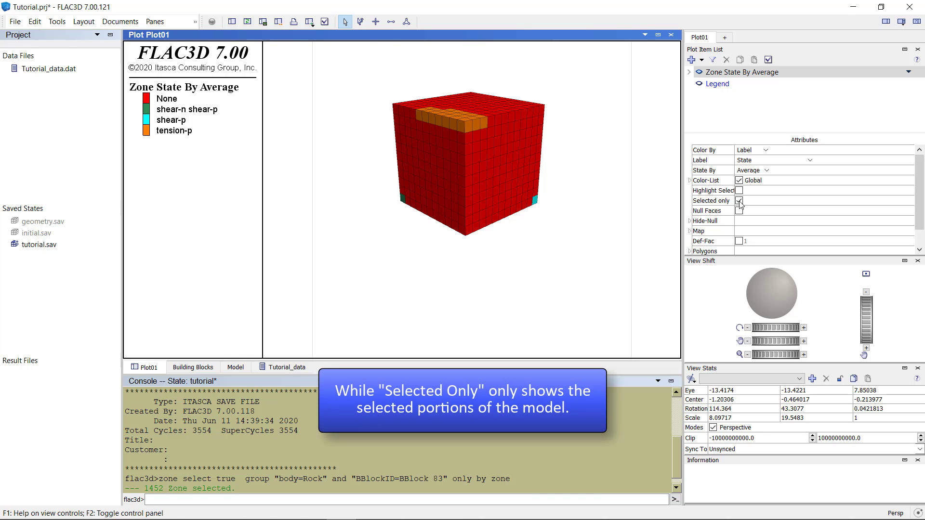
{"action": "left_click", "coordinate": [739, 201]}
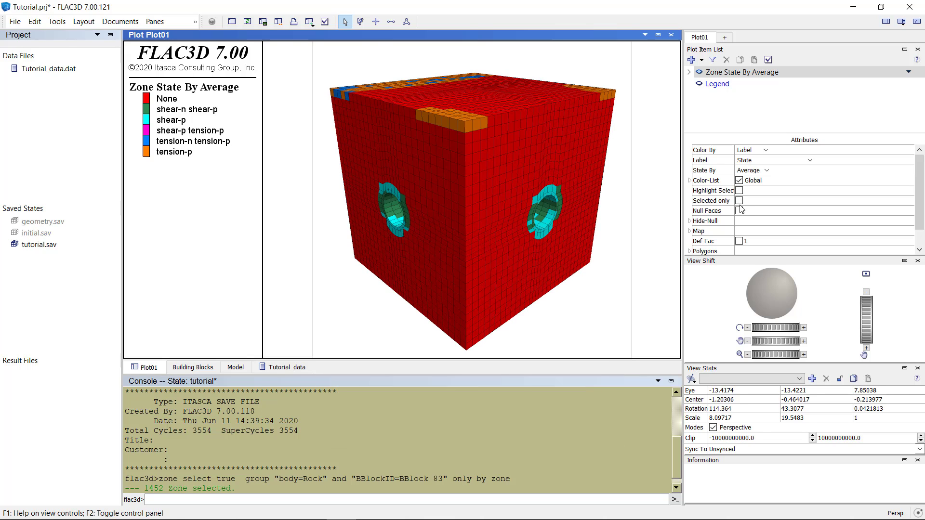
Show only the null faces of the zone plot to inspect the tunnel boundaries, and turn Null Faces off again.
{"action": "left_click", "coordinate": [739, 211]}
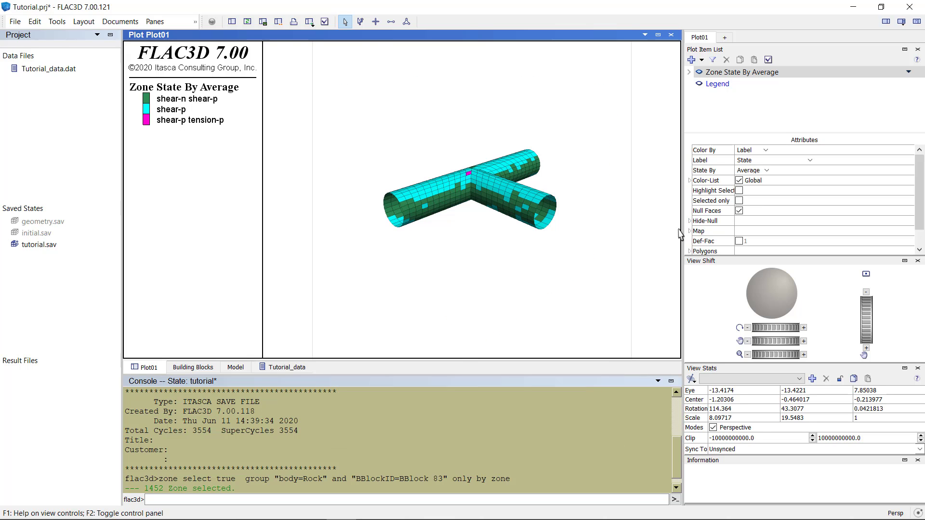
{"action": "mouse_move", "coordinate": [559, 241]}
{"action": "left_mouse_down"}
{"action": "mouse_move", "coordinate": [444, 208]}
{"action": "mouse_move", "coordinate": [576, 159]}
{"action": "mouse_move", "coordinate": [657, 200]}
{"action": "mouse_move", "coordinate": [673, 190]}
{"action": "mouse_move", "coordinate": [601, 200]}
{"action": "mouse_move", "coordinate": [552, 242]}
{"action": "left_mouse_up"}
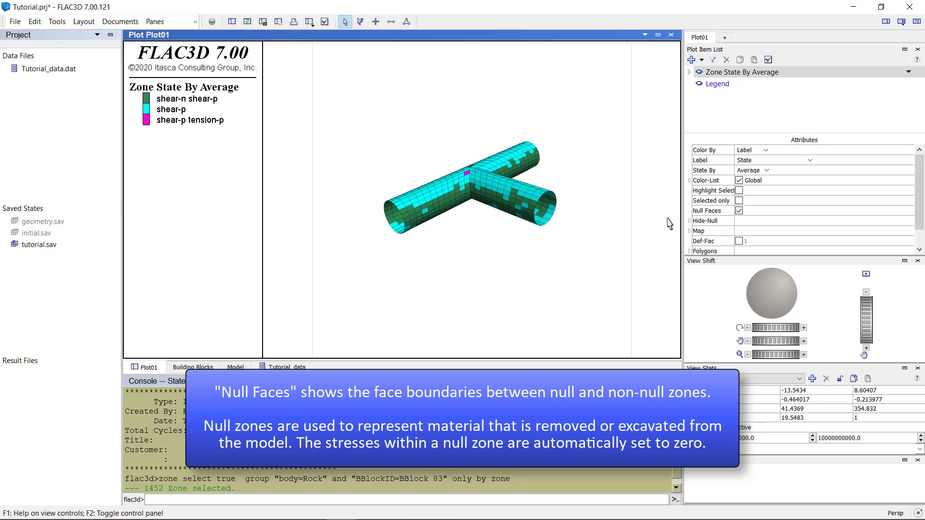
{"action": "left_click", "coordinate": [739, 211]}
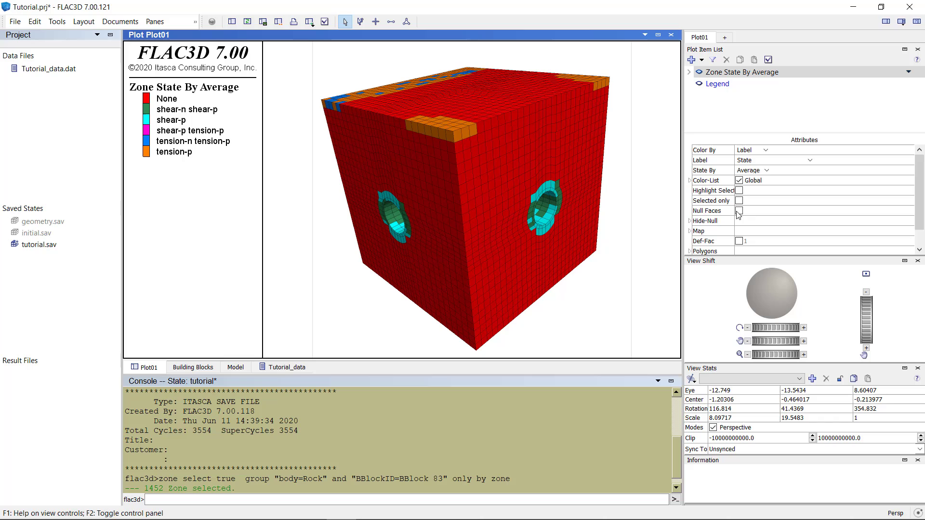
Turn off the Mechanical Hide-Null option so the zone plot displays the tunnel's null zones.
{"action": "left_click", "coordinate": [690, 221]}
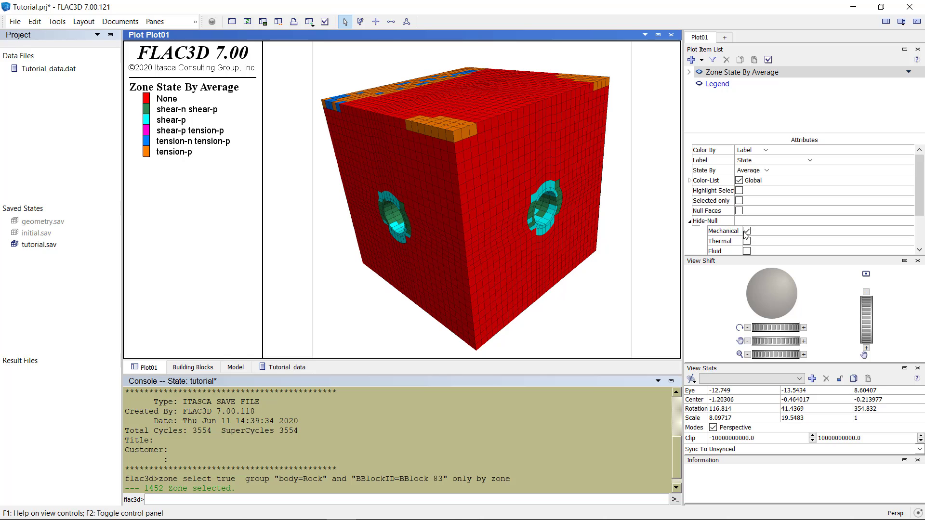
{"action": "left_click", "coordinate": [746, 231]}
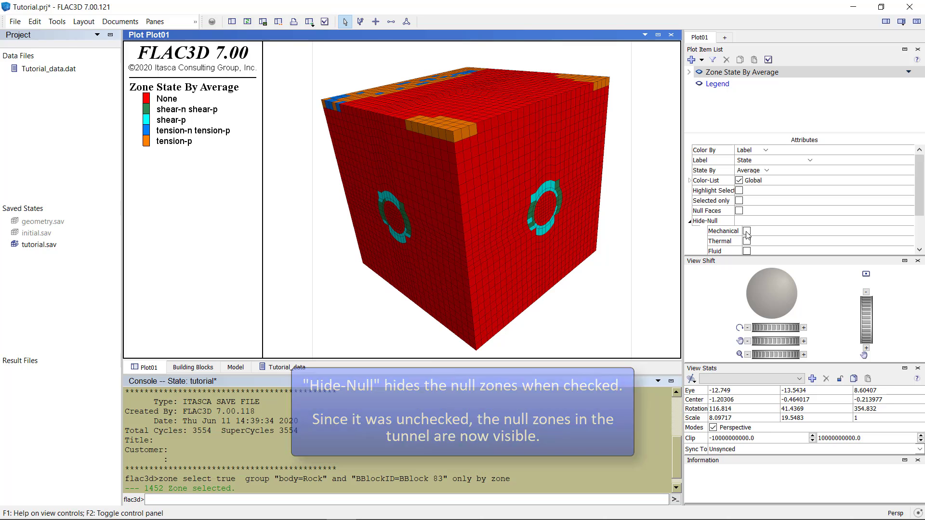
Turn the Mechanical Hide-Null option back on so the zone plot hides the tunnel's null zones.
{"action": "left_click", "coordinate": [746, 231]}
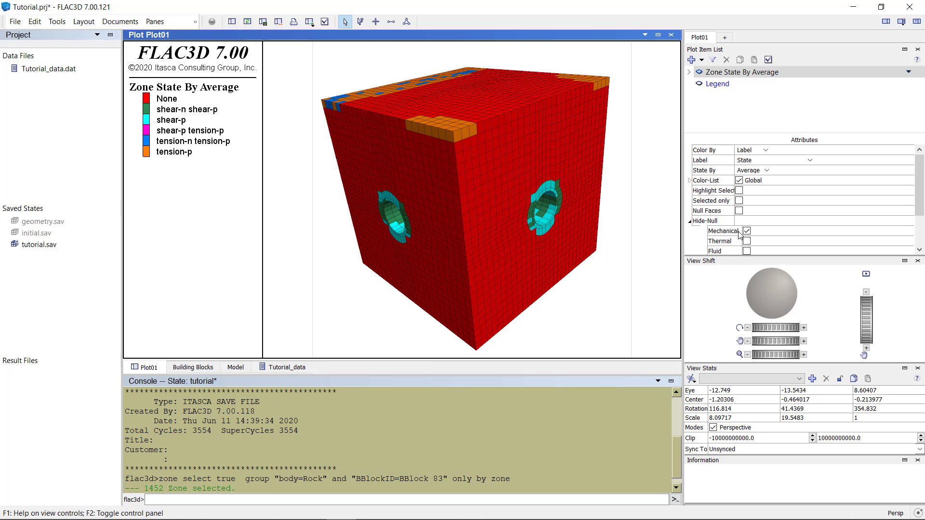
{"action": "left_click", "coordinate": [690, 222]}
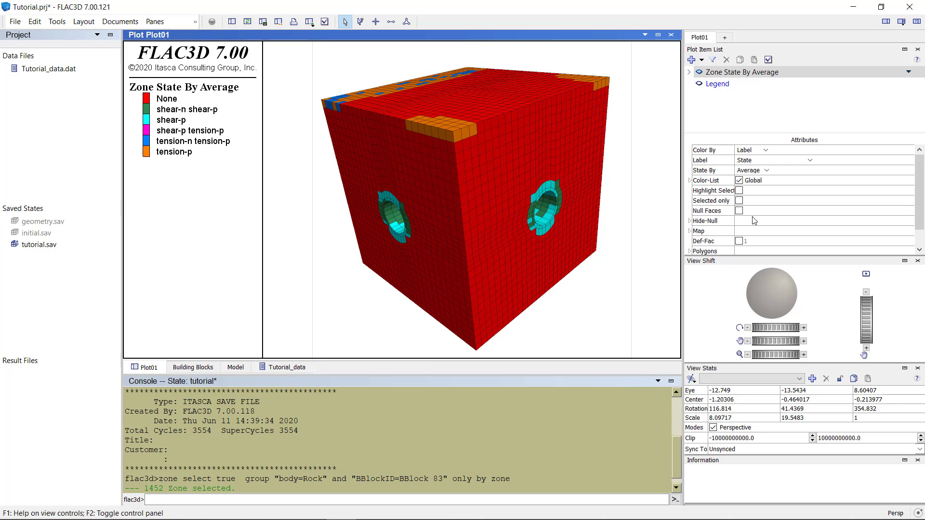
Try the YXZ and ZXY axis mappings on the zone plot, and return the Map axis order to XYZ.
{"action": "scroll", "coordinate": [786, 224], "scroll_direction": "down", "scroll_amount": 1}
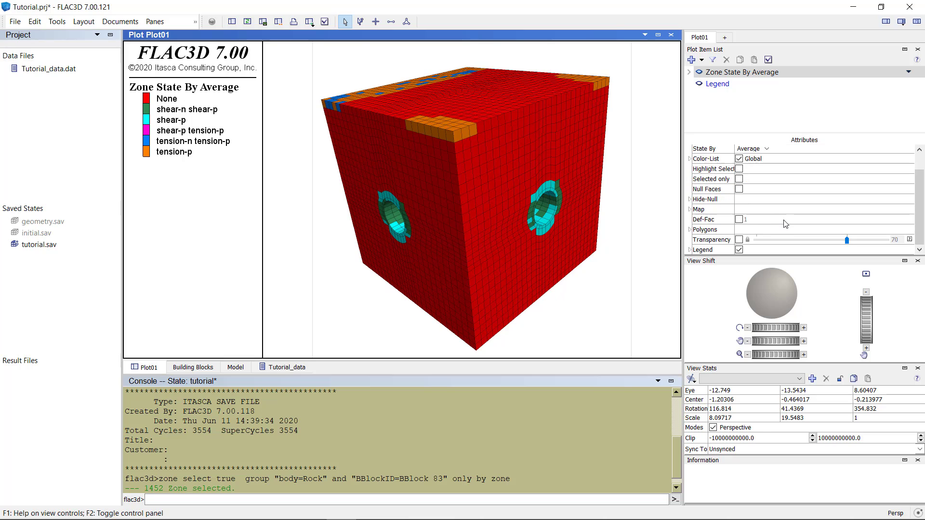
{"action": "left_click", "coordinate": [692, 210]}
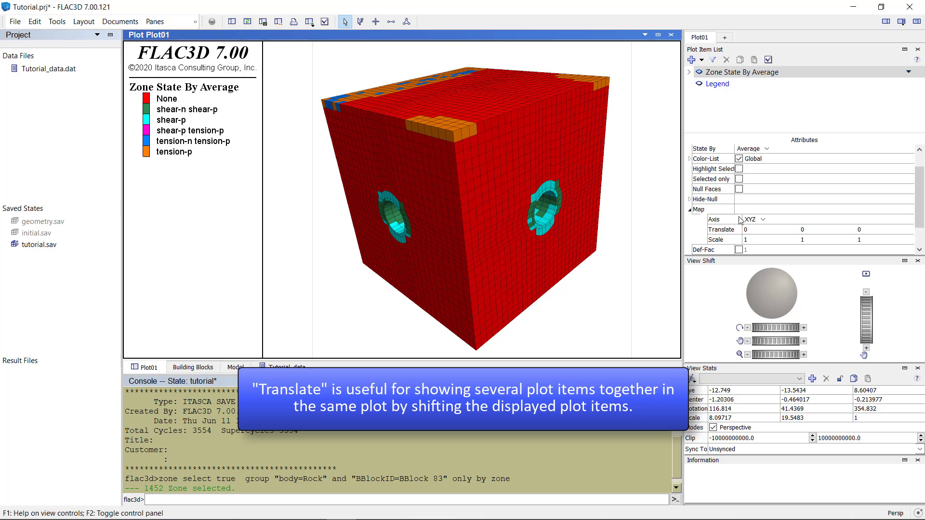
{"action": "left_click", "coordinate": [762, 220]}
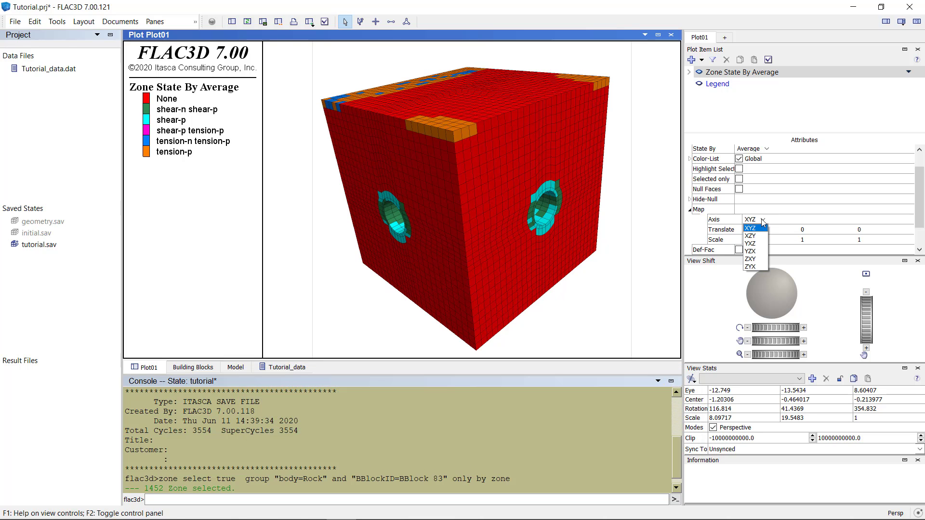
{"action": "left_click", "coordinate": [755, 243]}
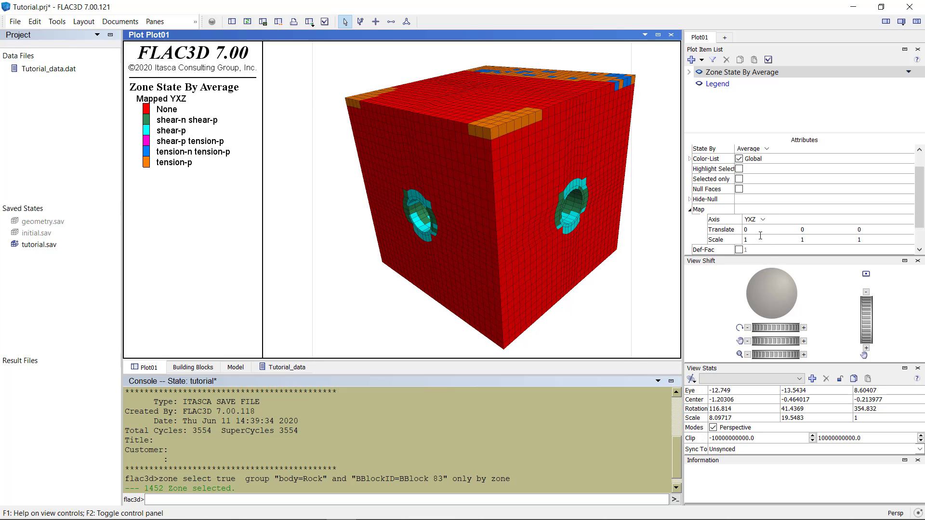
{"action": "left_click", "coordinate": [763, 220]}
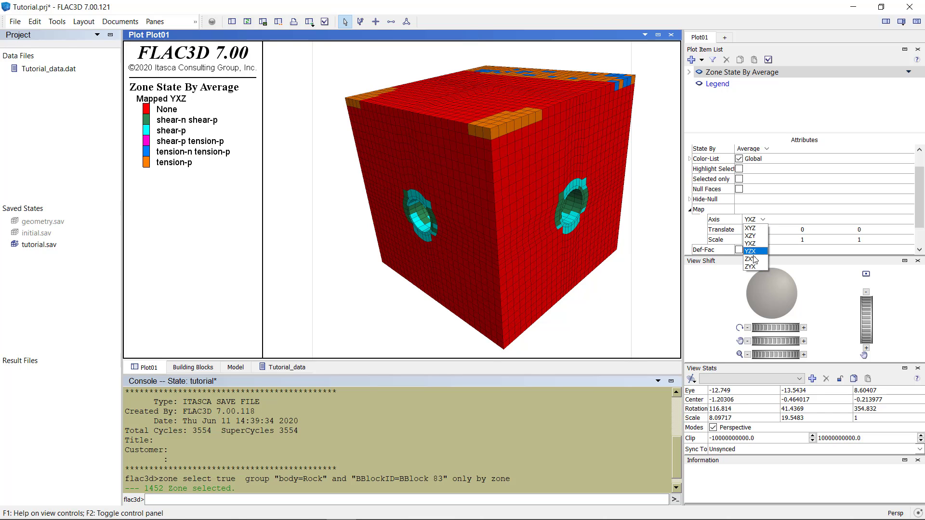
{"action": "left_click", "coordinate": [755, 259]}
{"action": "left_click", "coordinate": [763, 221]}
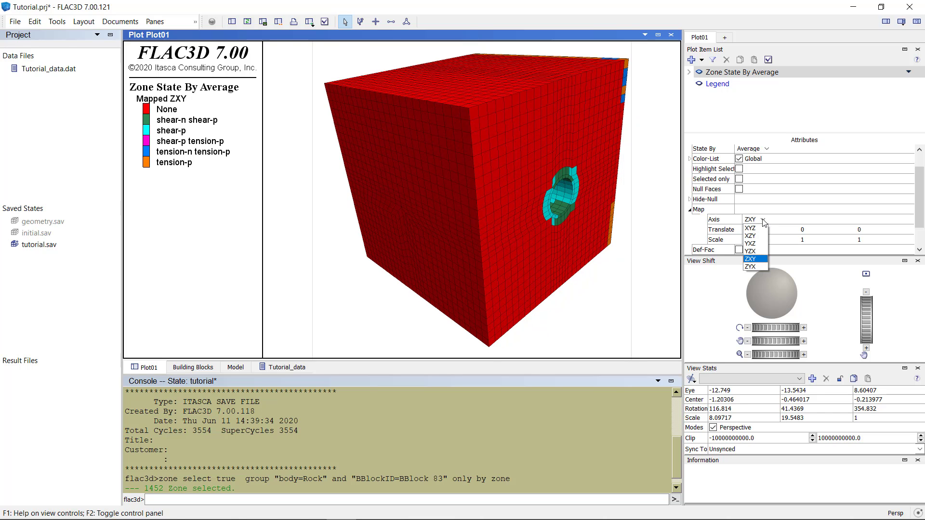
{"action": "left_click", "coordinate": [756, 229]}
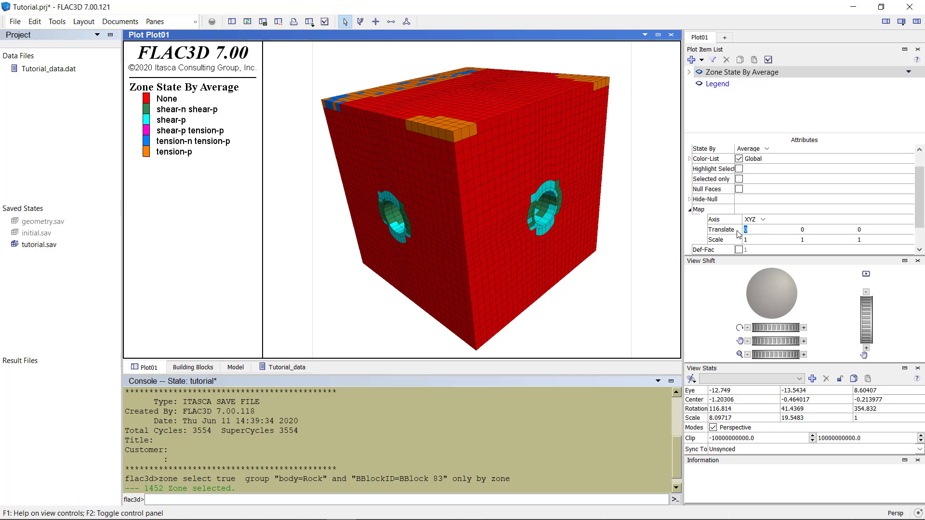
Try Map translations of 3 and -4 along the first axis of the zone plot, and reset the translation to 0.
{"action": "key", "text": "BackSpace"}
{"action": "type", "text": "3"}
{"action": "key", "text": "Return"}
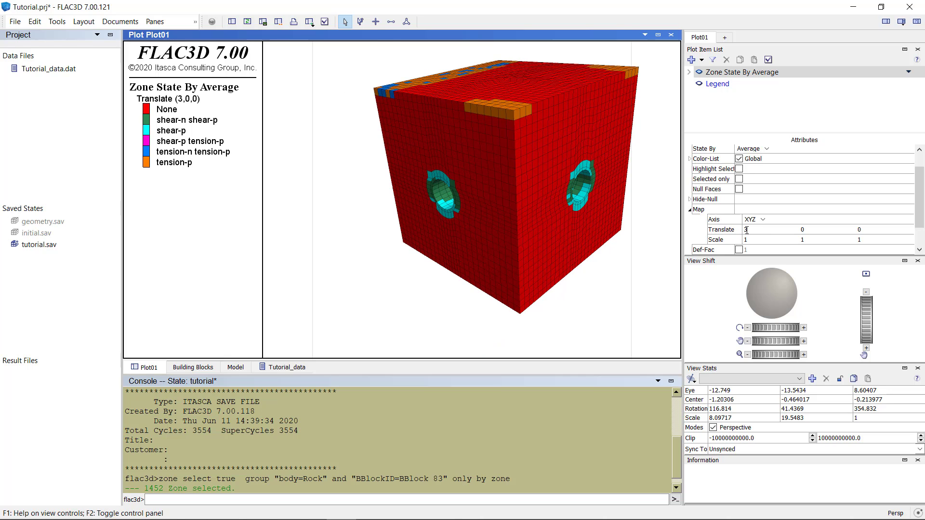
{"action": "double_click", "coordinate": [743, 230]}
{"action": "type", "text": "-3"}
{"action": "key", "text": "Return"}
{"action": "double_click", "coordinate": [751, 230]}
{"action": "type", "text": "0"}
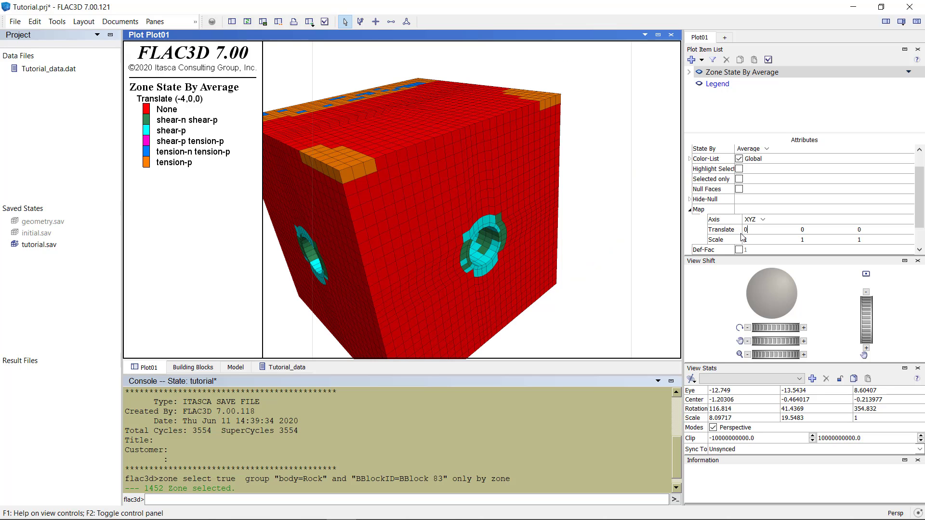
{"action": "key", "text": "Return"}
Try Map scales of 2 and 0.5 along the first axis of the zone plot, and reset the scale to 1.
{"action": "double_click", "coordinate": [750, 240]}
{"action": "type", "text": "2"}
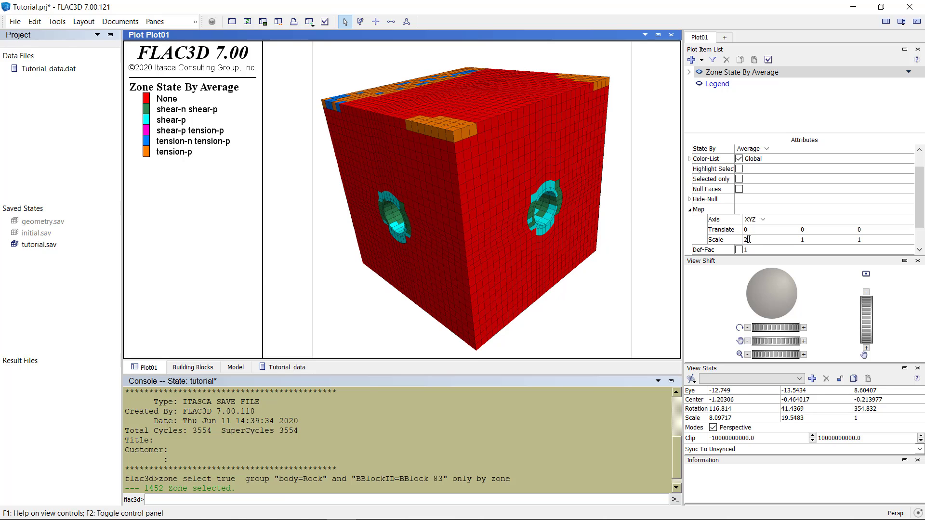
{"action": "key", "text": "Return"}
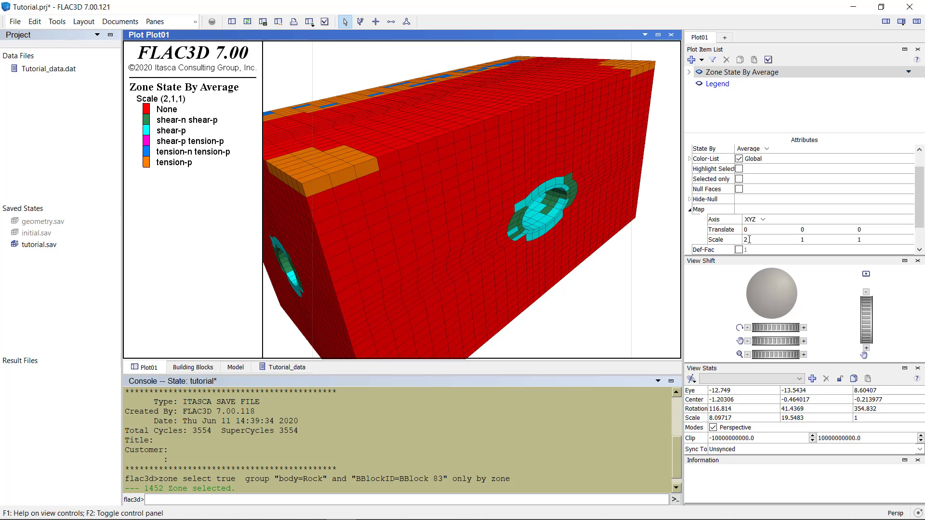
{"action": "left_click_drag", "start_coordinate": [749, 240], "coordinate": [738, 240]}
{"action": "key", "text": "Return"}
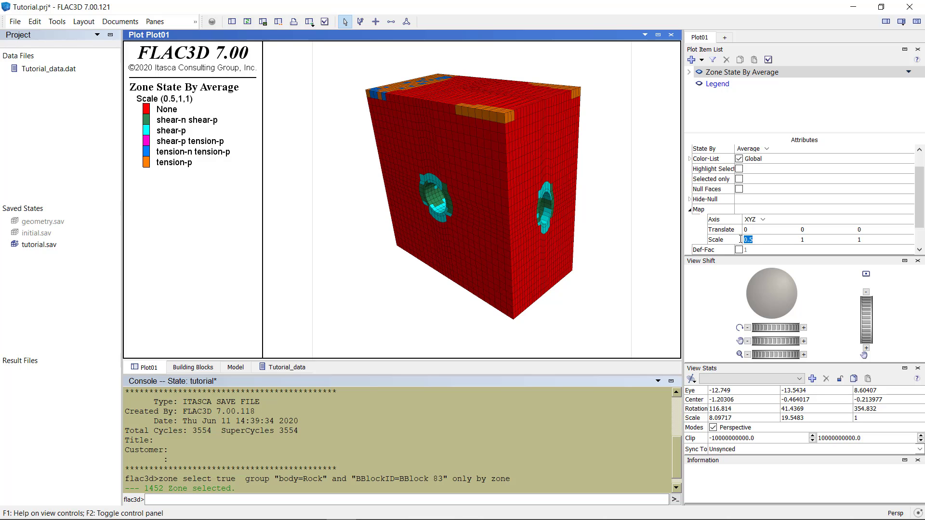
{"action": "key", "text": "Return"}
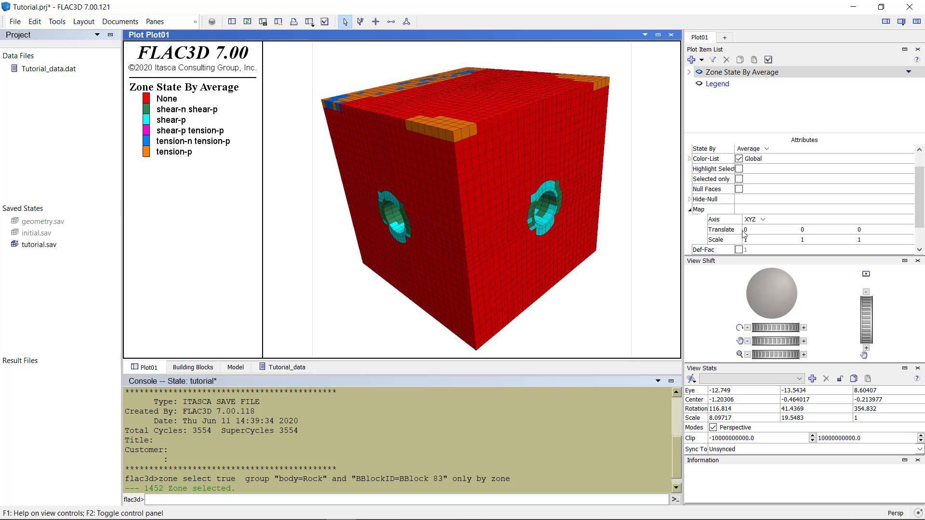
{"action": "left_click", "coordinate": [691, 211]}
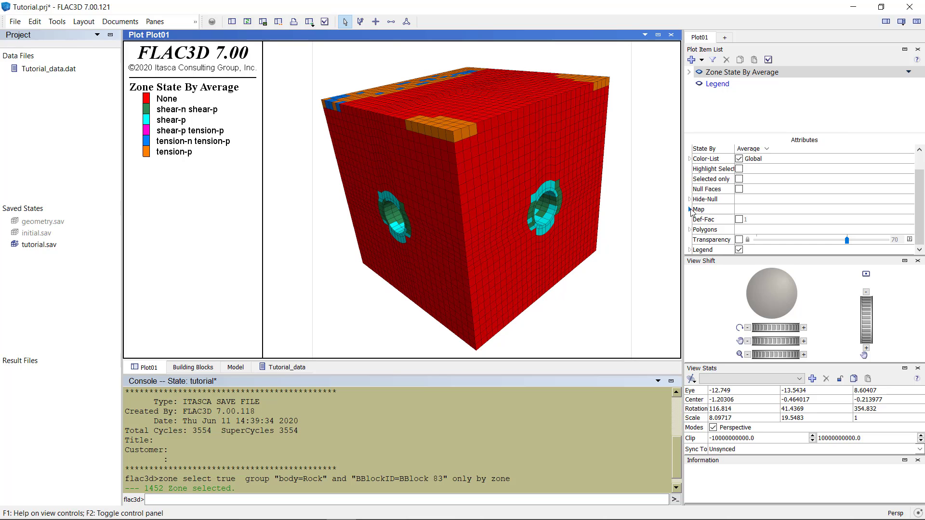
Try deformation factors of 100 and 200 on the zone plot to magnify the tunnel deformation, and turn Def-Fac off again.
{"action": "left_click", "coordinate": [740, 219]}
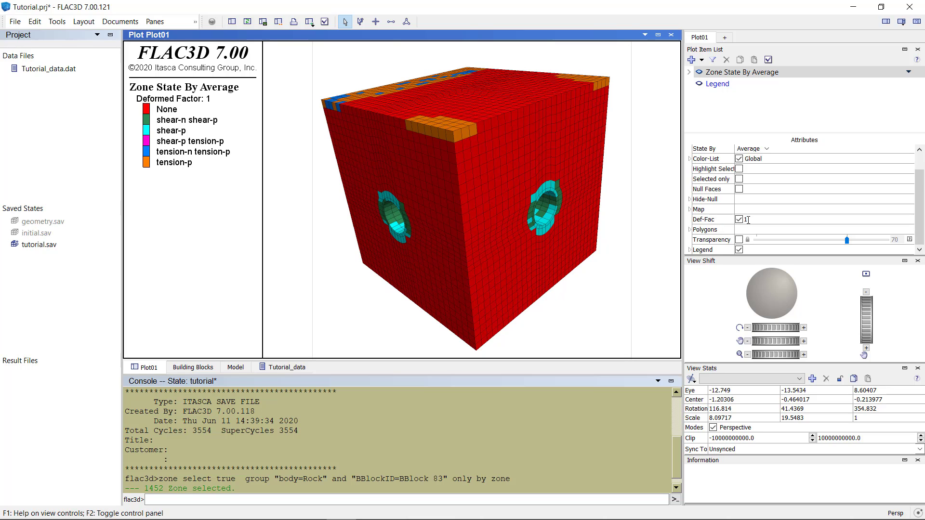
{"action": "left_click", "coordinate": [749, 220]}
{"action": "type", "text": "00"}
{"action": "left_click_drag", "start_coordinate": [757, 220], "coordinate": [738, 221]}
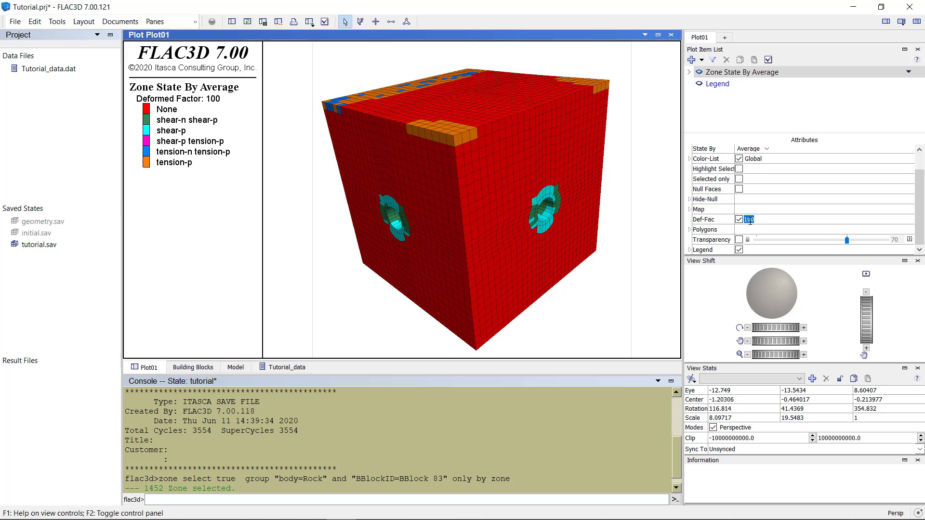
{"action": "type", "text": "200"}
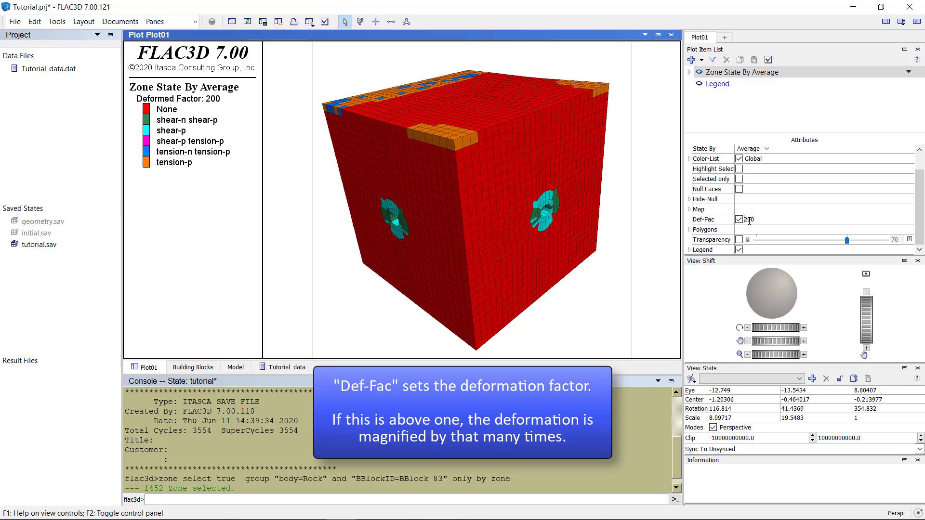
{"action": "mouse_move", "coordinate": [547, 258]}
{"action": "left_mouse_down"}
{"action": "mouse_move", "coordinate": [501, 235]}
{"action": "mouse_move", "coordinate": [436, 223]}
{"action": "mouse_move", "coordinate": [511, 225]}
{"action": "mouse_move", "coordinate": [663, 186]}
{"action": "mouse_move", "coordinate": [554, 192]}
{"action": "mouse_move", "coordinate": [542, 212]}
{"action": "mouse_move", "coordinate": [548, 244]}
{"action": "left_mouse_up"}
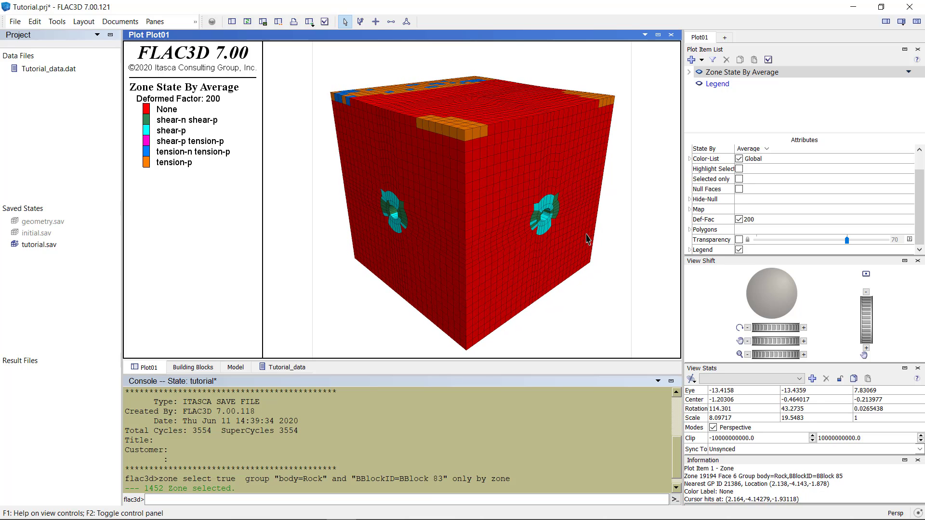
{"action": "left_click", "coordinate": [740, 219]}
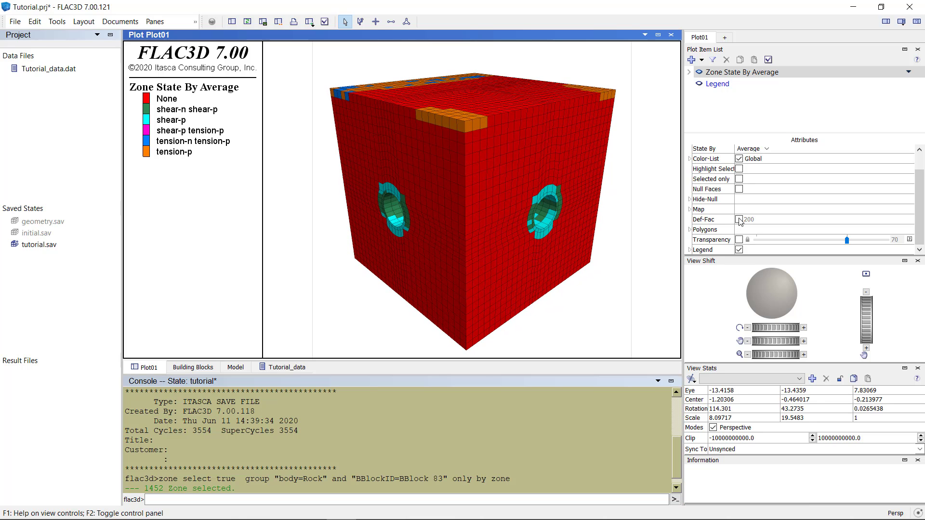
Turn off polygon Fill to inspect the zone mesh, set the outline transparency to 70, and turn Fill back on.
{"action": "left_click", "coordinate": [689, 230]}
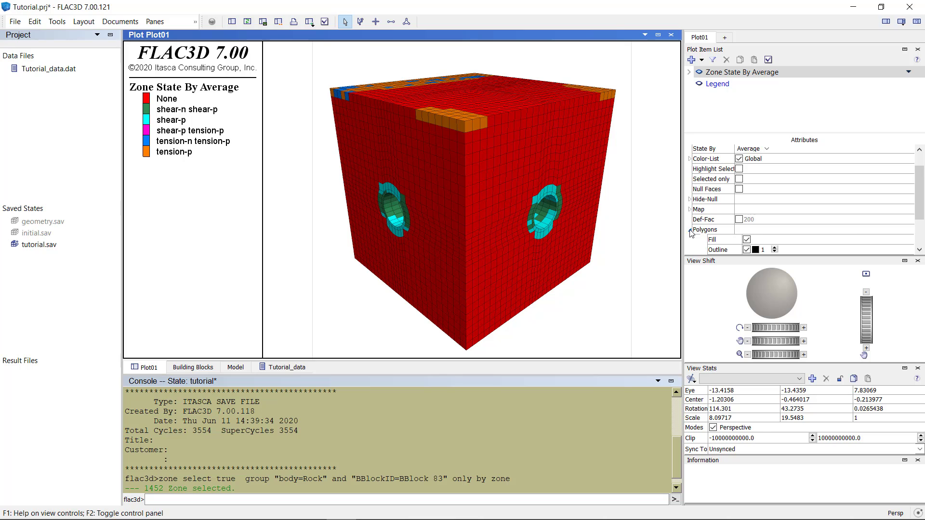
{"action": "scroll", "coordinate": [802, 210], "scroll_direction": "down", "scroll_amount": 2}
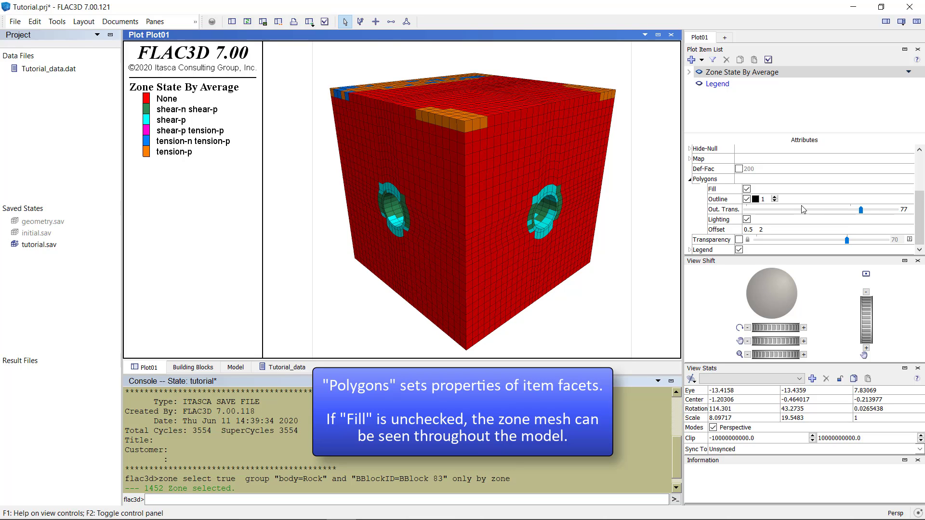
{"action": "left_click", "coordinate": [746, 189]}
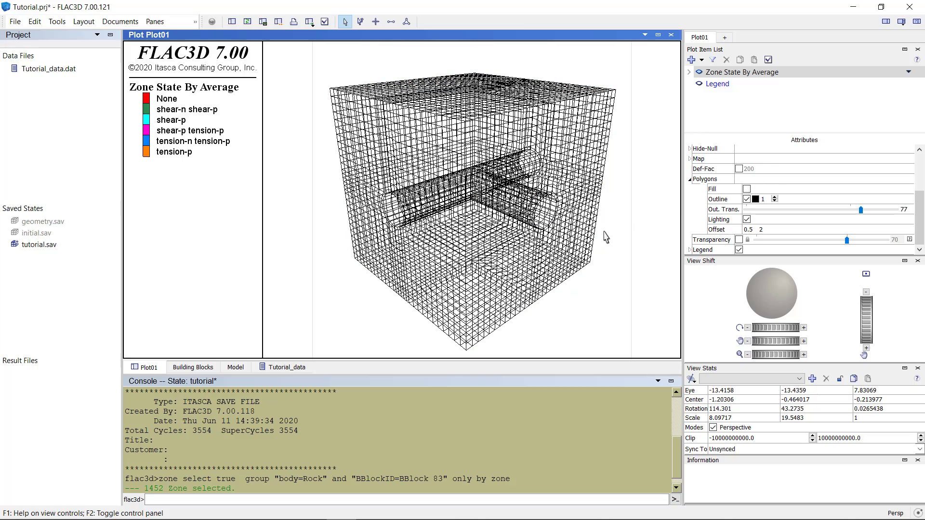
{"action": "mouse_move", "coordinate": [576, 248]}
{"action": "mouse_move", "coordinate": [577, 248]}
{"action": "left_mouse_down"}
{"action": "mouse_move", "coordinate": [570, 164]}
{"action": "mouse_move", "coordinate": [581, 252]}
{"action": "left_mouse_up"}
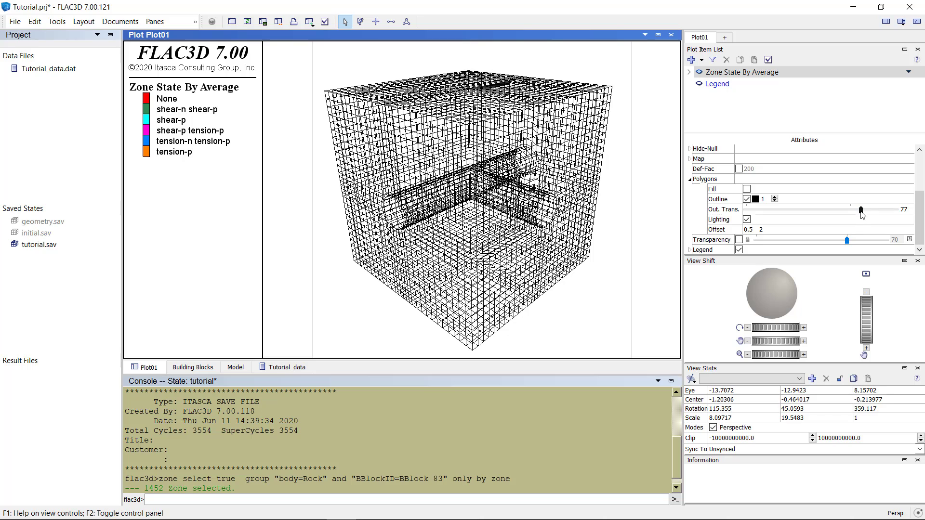
{"action": "left_click_drag", "start_coordinate": [860, 211], "coordinate": [850, 212]}
{"action": "left_click", "coordinate": [747, 190]}
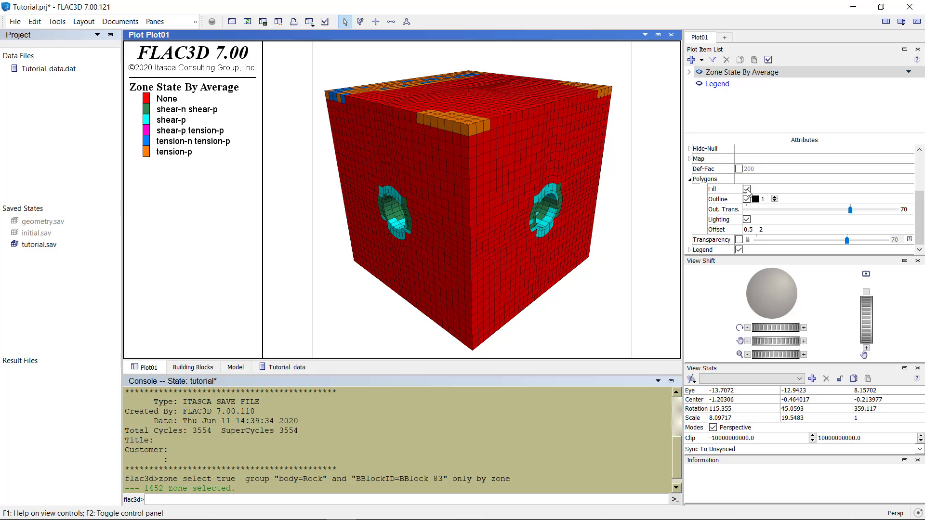
{"action": "left_click", "coordinate": [690, 180]}
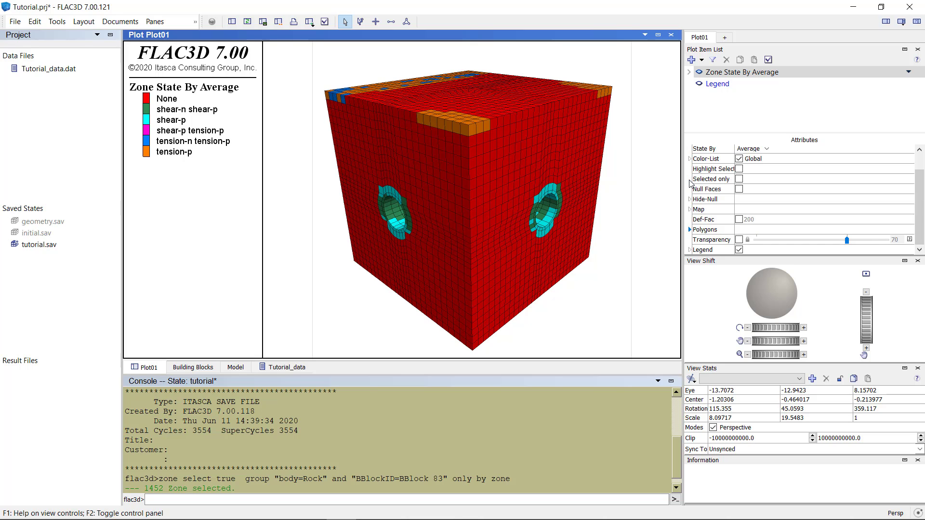
Try Transparency on the zone plot, unlock and adjust its level, lock it at 70, and turn Transparency off again.
{"action": "left_click", "coordinate": [739, 240]}
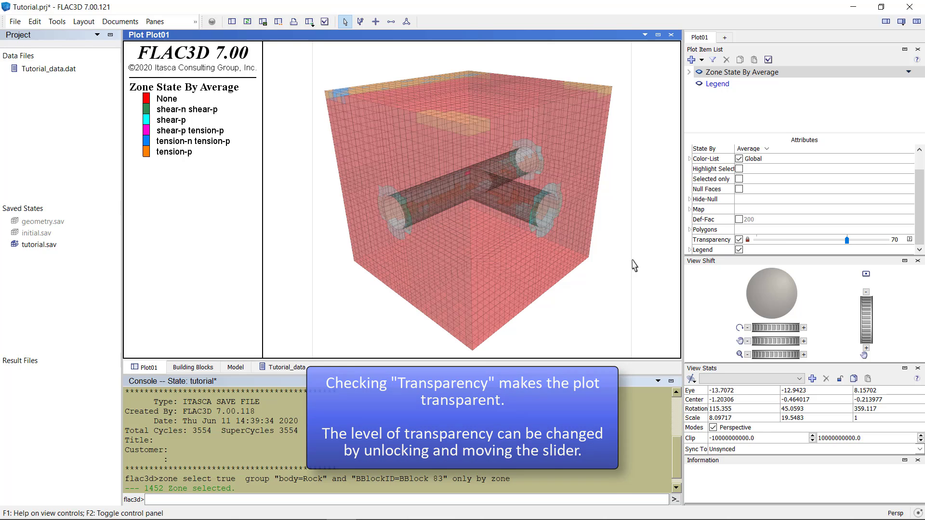
{"action": "left_click_drag", "start_coordinate": [562, 264], "coordinate": [559, 250]}
{"action": "mouse_move", "coordinate": [558, 246]}
{"action": "right_mouse_down"}
{"action": "mouse_move", "coordinate": [554, 202]}
{"action": "mouse_move", "coordinate": [562, 263]}
{"action": "right_mouse_up"}
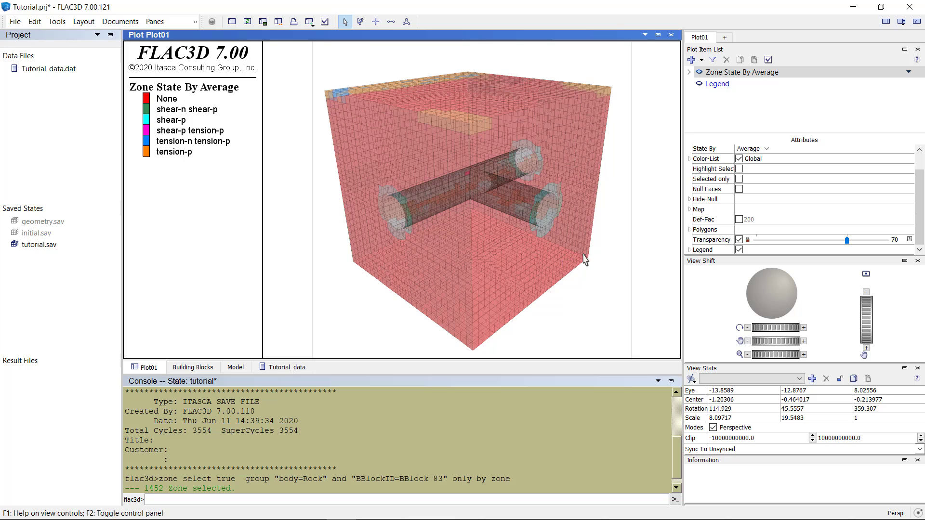
{"action": "left_click", "coordinate": [747, 239]}
{"action": "mouse_move", "coordinate": [844, 245]}
{"action": "left_mouse_down"}
{"action": "mouse_move", "coordinate": [821, 246]}
{"action": "mouse_move", "coordinate": [869, 249]}
{"action": "mouse_move", "coordinate": [847, 247]}
{"action": "left_mouse_up"}
{"action": "left_click", "coordinate": [747, 240]}
{"action": "left_click", "coordinate": [739, 240]}
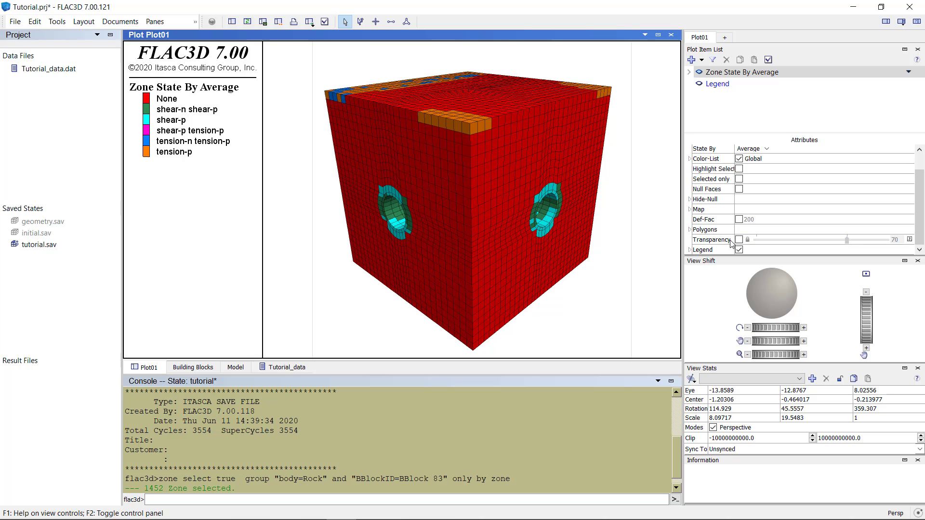
Expand the zone plot's Legend attributes, and hide and show its legend entry again.
{"action": "left_click", "coordinate": [690, 250]}
{"action": "scroll", "coordinate": [793, 230], "scroll_direction": "down", "scroll_amount": 2}
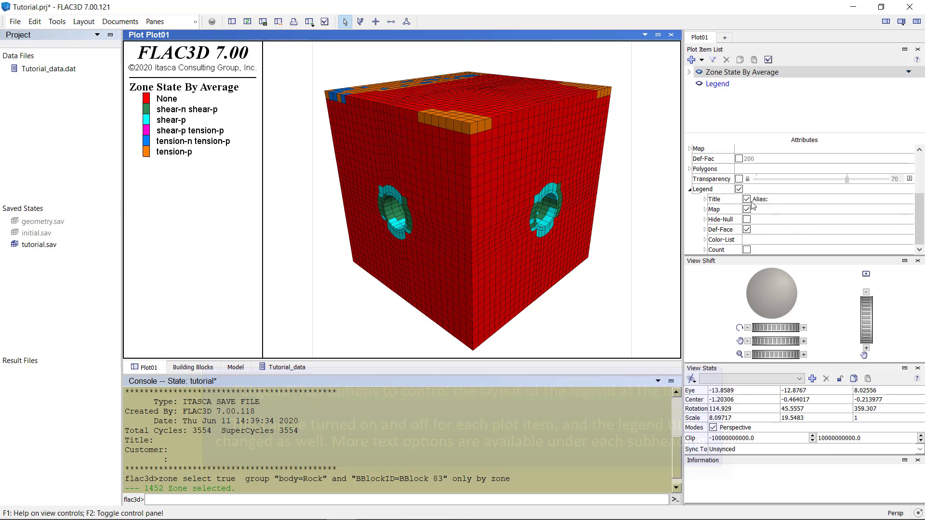
{"action": "left_click", "coordinate": [739, 189]}
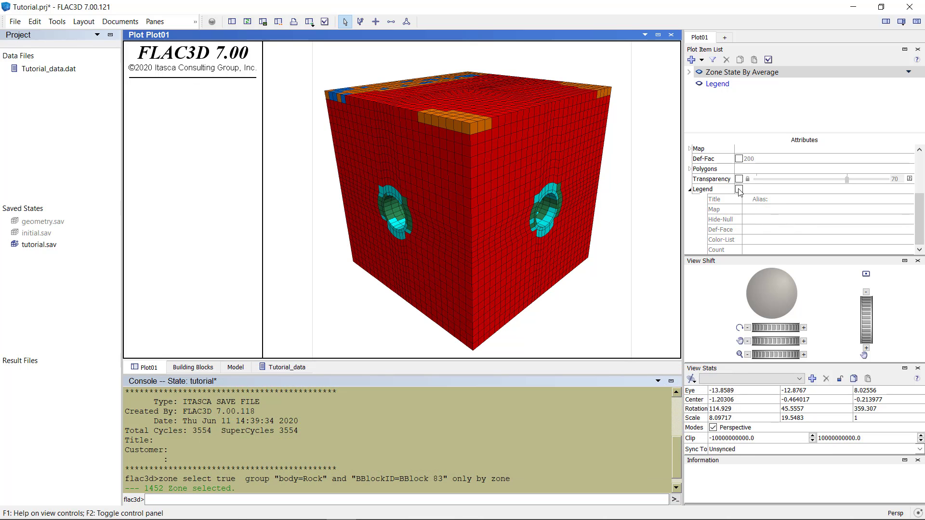
{"action": "left_click", "coordinate": [739, 190]}
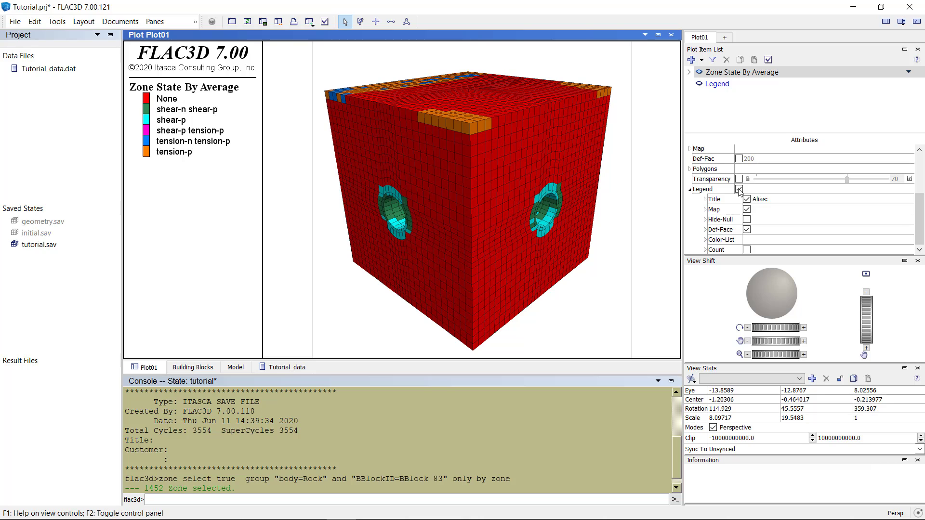
Try the title alias "Zone Plot" for the zone plot's legend entry, and clear the alias again.
{"action": "left_click", "coordinate": [773, 198]}
{"action": "type", "text": "Zone Plot"}
{"action": "key", "text": "Return"}
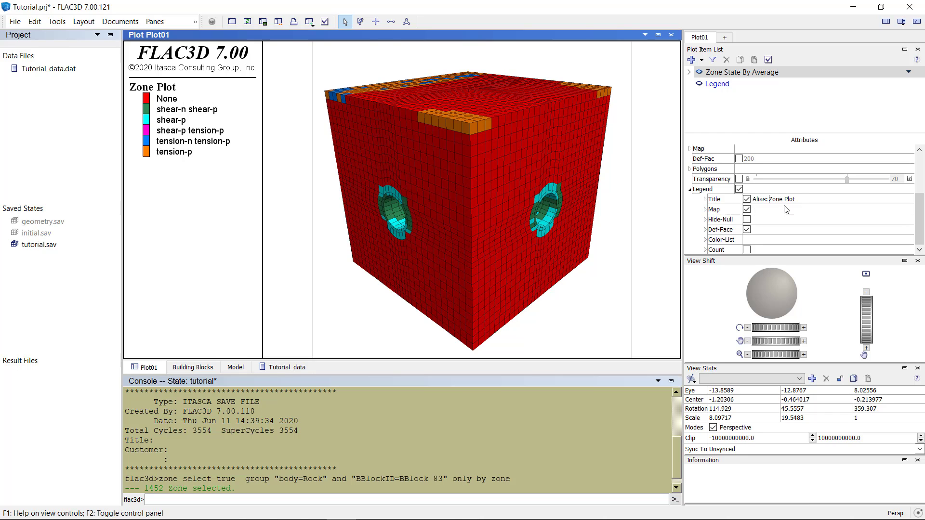
{"action": "left_click_drag", "start_coordinate": [781, 199], "coordinate": [762, 200]}
{"action": "key", "text": "BackSpace"}
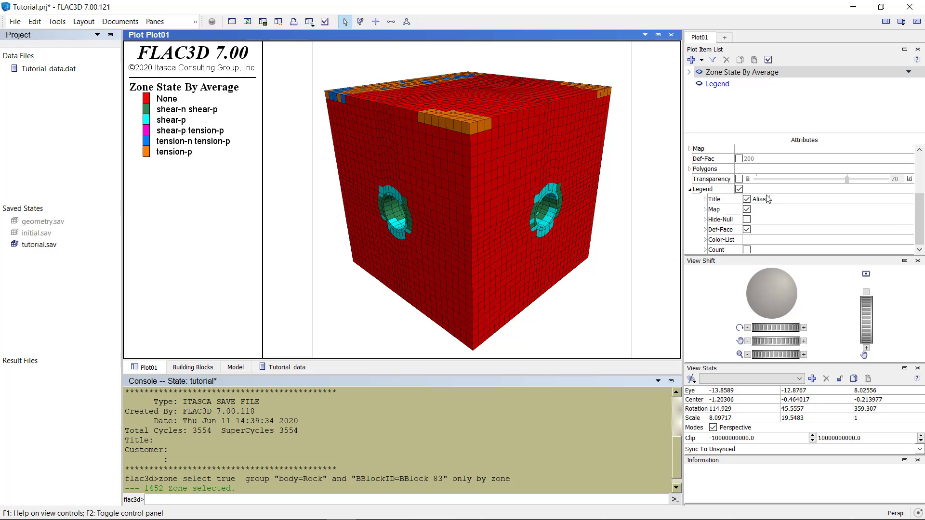
Collapse the zone plot's Legend attributes and set Color By to Contour.
{"action": "left_click", "coordinate": [690, 190]}
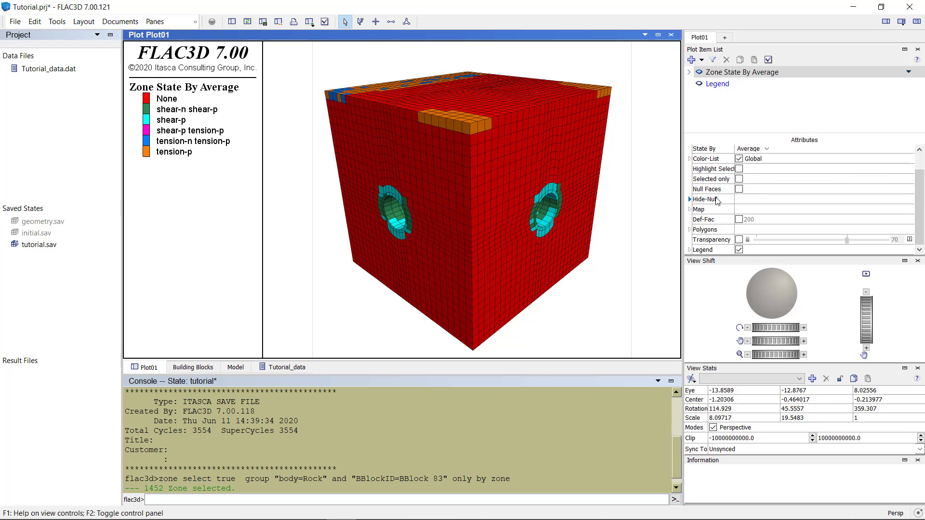
{"action": "scroll", "coordinate": [823, 203], "scroll_direction": "up", "scroll_amount": 1}
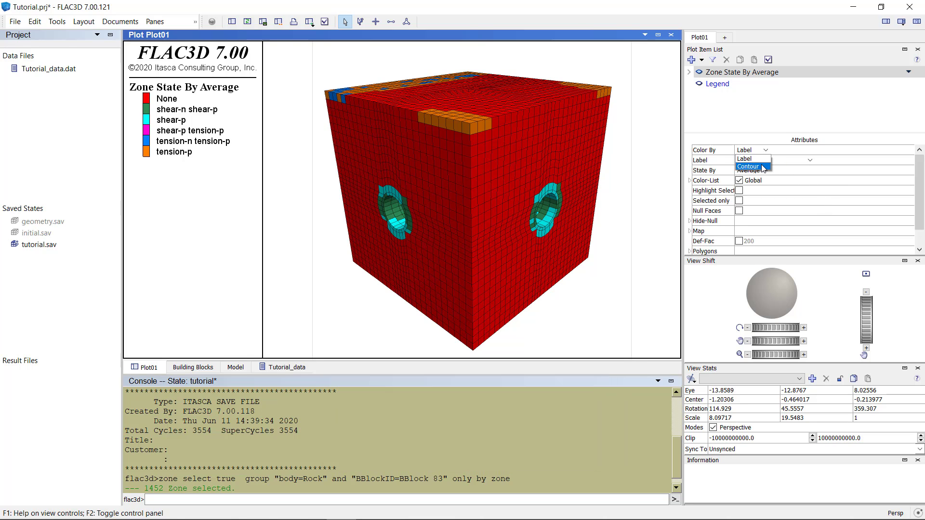
{"action": "left_click", "coordinate": [749, 167]}
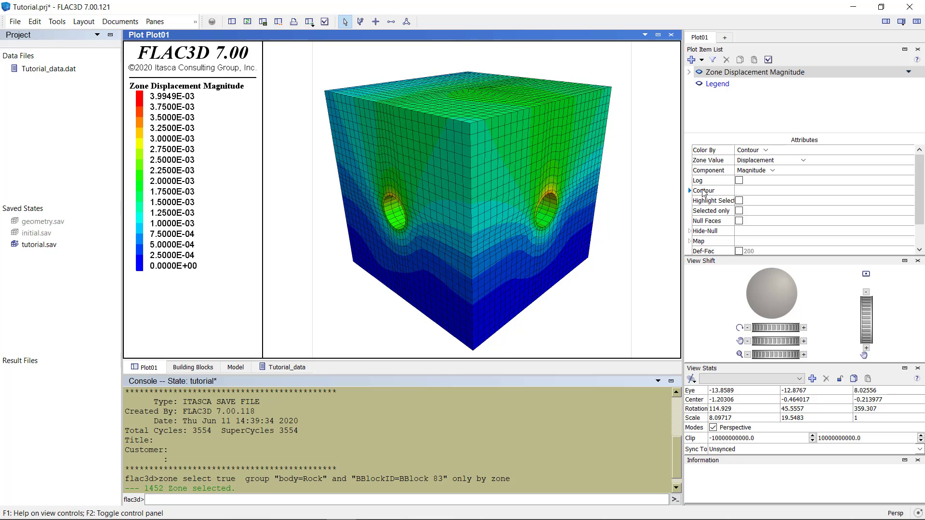
{"action": "left_click_drag", "start_coordinate": [578, 240], "coordinate": [558, 247]}
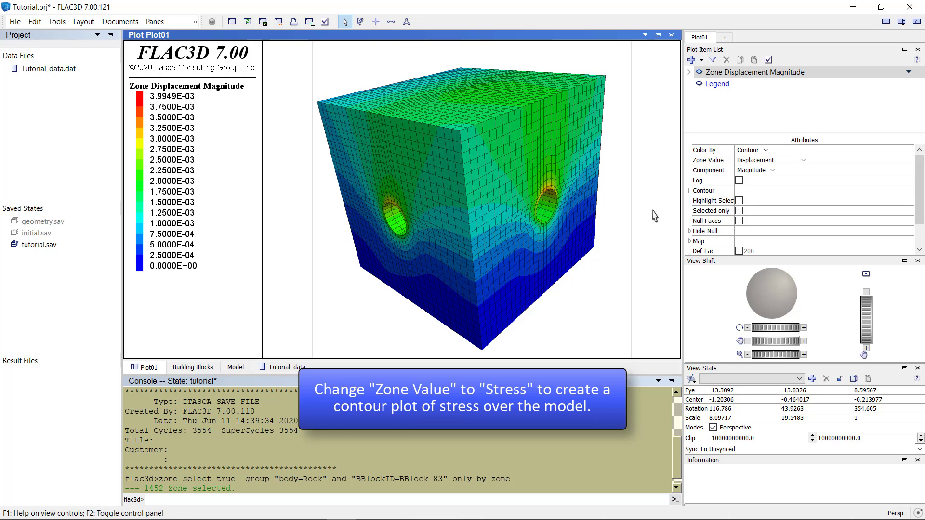
Contour the zone plot by Stress, with the Quantity set to Minimum Principal.
{"action": "left_click", "coordinate": [804, 161]}
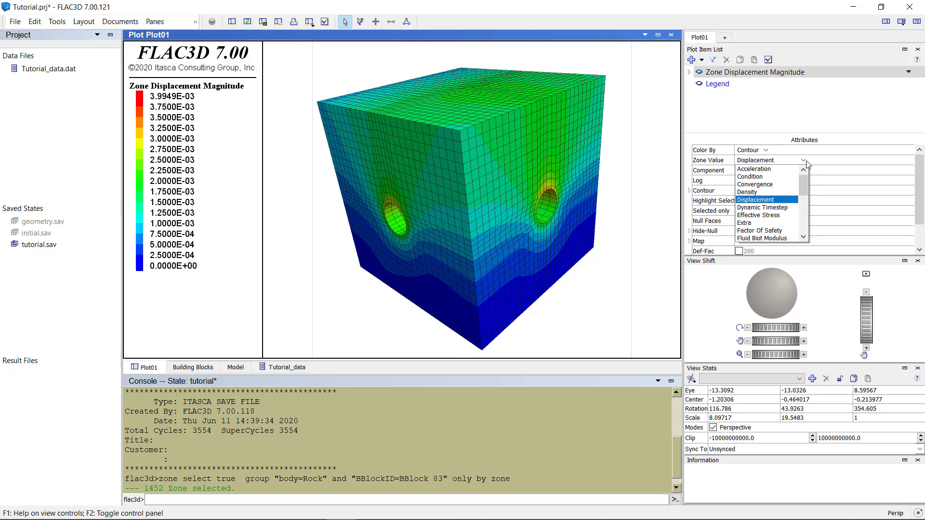
{"action": "left_click_drag", "start_coordinate": [805, 180], "coordinate": [806, 223]}
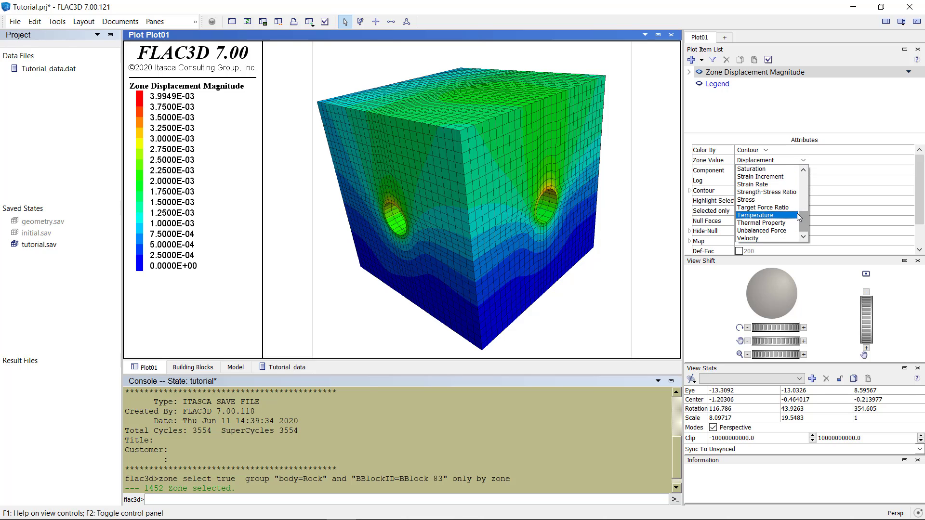
{"action": "left_click", "coordinate": [786, 207]}
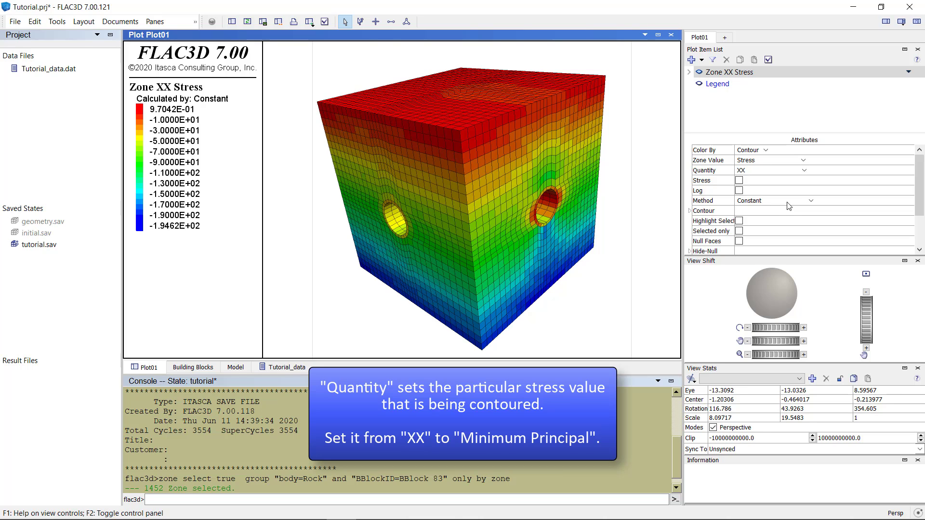
{"action": "left_click", "coordinate": [805, 171]}
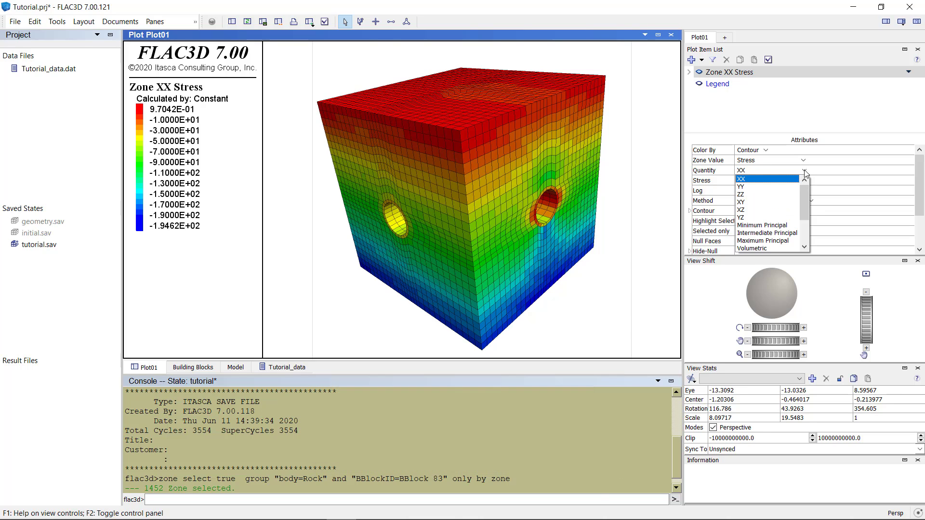
{"action": "left_click_drag", "start_coordinate": [808, 192], "coordinate": [807, 208]}
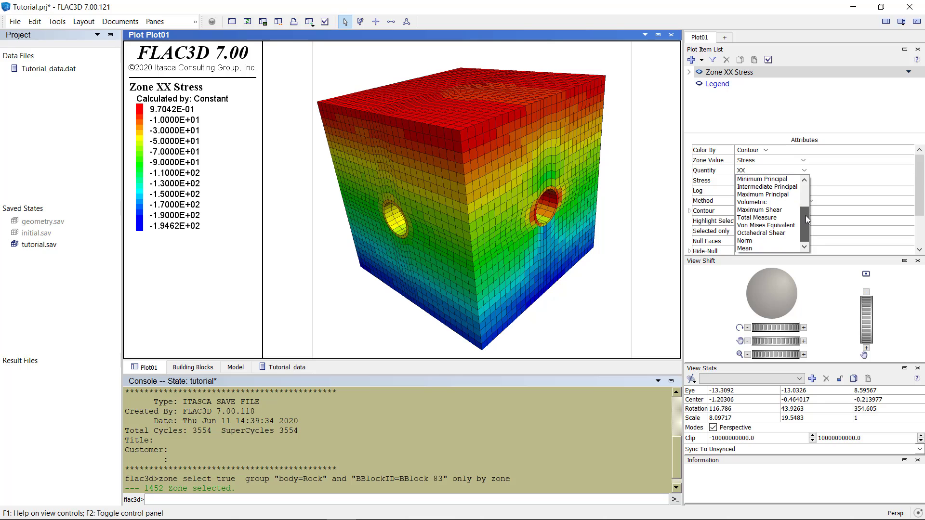
{"action": "left_click", "coordinate": [784, 184]}
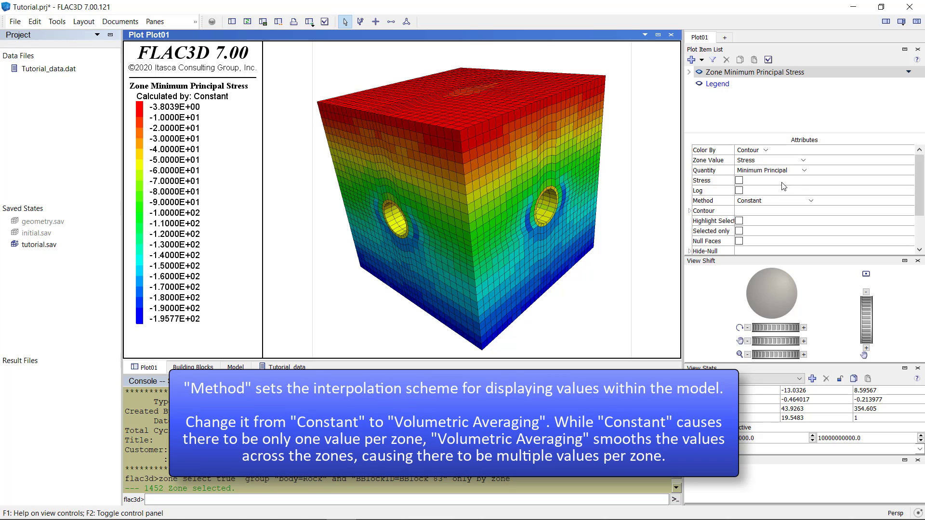
Set the stress contour's interpolation Method to Volumetric Averaging and inspect the smoothed zones.
{"action": "left_click", "coordinate": [812, 205]}
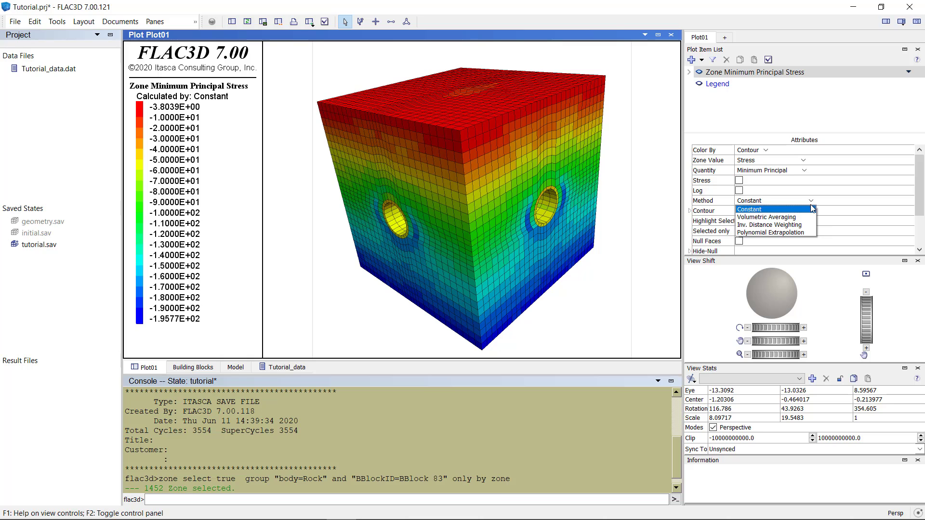
{"action": "left_click", "coordinate": [805, 221]}
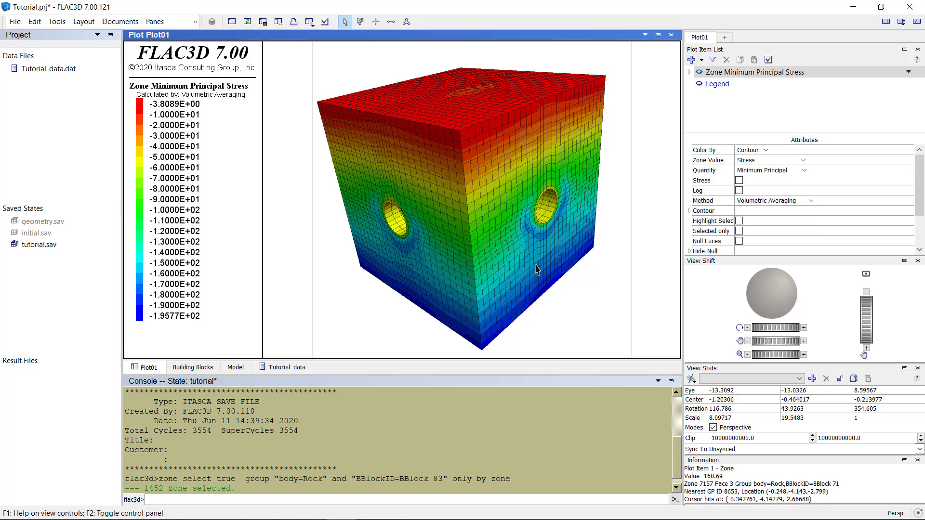
{"action": "mouse_move", "coordinate": [533, 270]}
{"action": "left_mouse_down"}
{"action": "mouse_move", "coordinate": [512, 310]}
{"action": "mouse_move", "coordinate": [443, 221]}
{"action": "mouse_move", "coordinate": [411, 209]}
{"action": "mouse_move", "coordinate": [400, 239]}
{"action": "mouse_move", "coordinate": [514, 241]}
{"action": "mouse_move", "coordinate": [522, 273]}
{"action": "mouse_move", "coordinate": [530, 270]}
{"action": "left_mouse_up"}
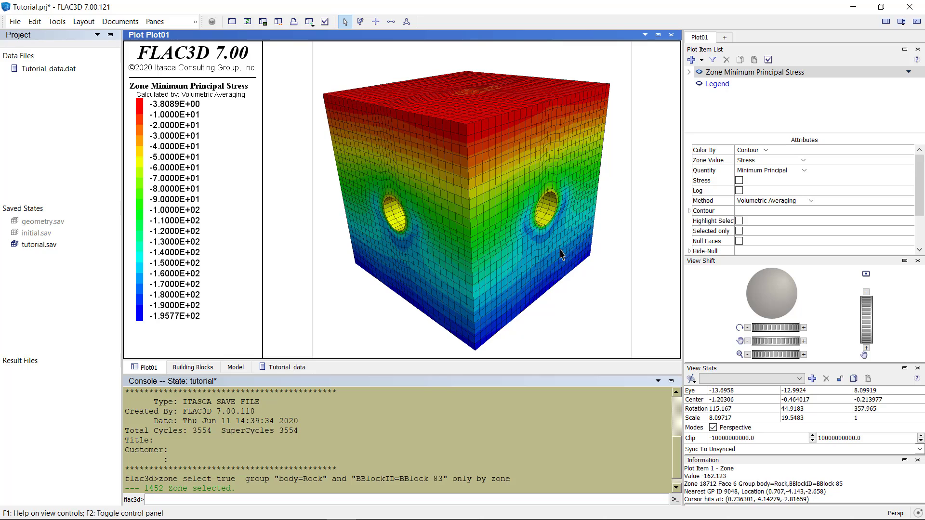
Expand the Contour attributes, try the greyscale and green-white-red color ramps, and restore the rainbow ramp.
{"action": "left_click", "coordinate": [689, 212]}
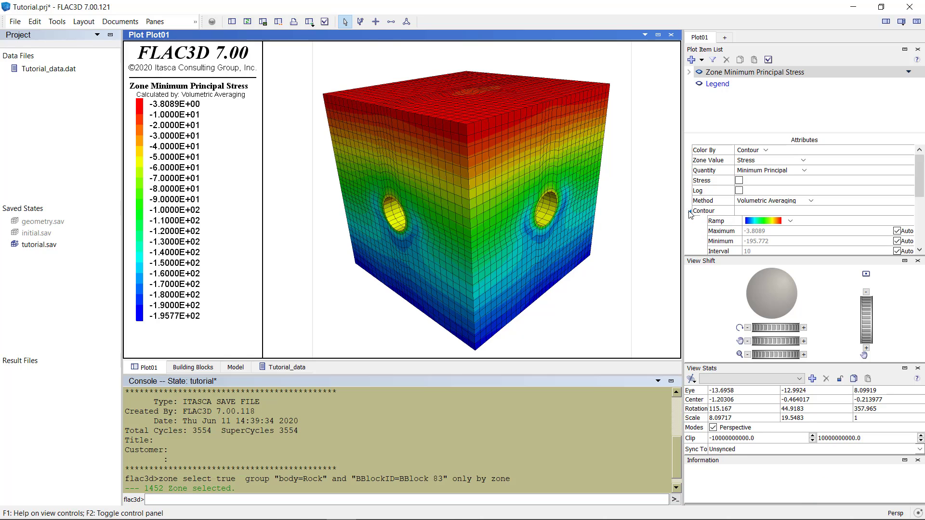
{"action": "scroll", "coordinate": [856, 222], "scroll_direction": "down", "scroll_amount": 2}
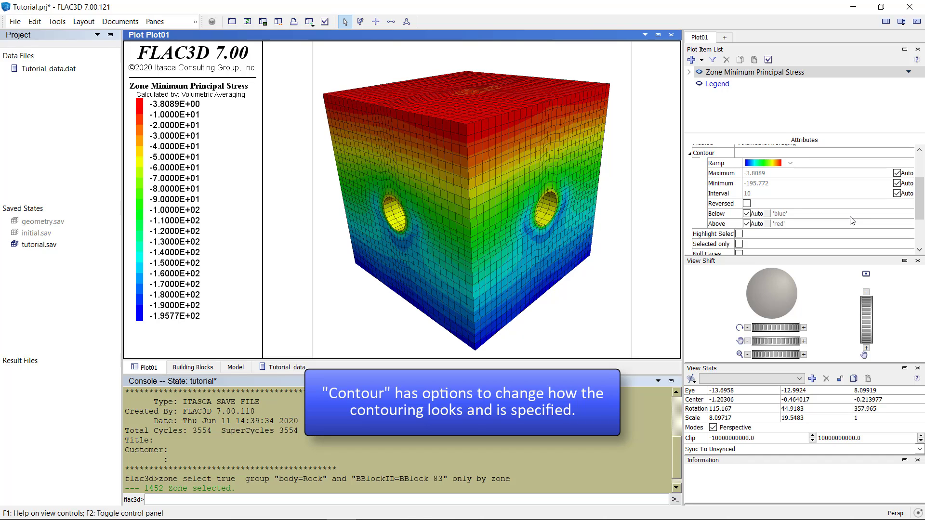
{"action": "left_click", "coordinate": [789, 164]}
{"action": "left_click", "coordinate": [774, 177]}
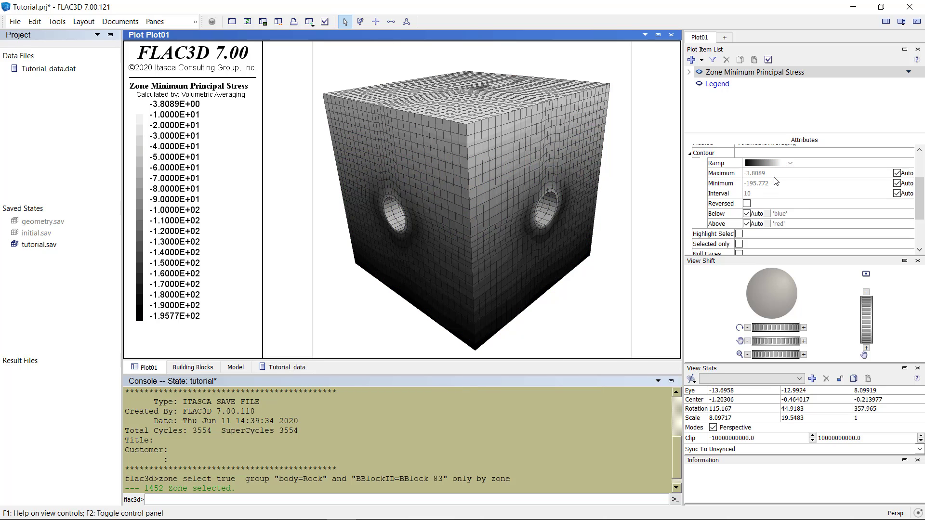
{"action": "left_click", "coordinate": [794, 163]}
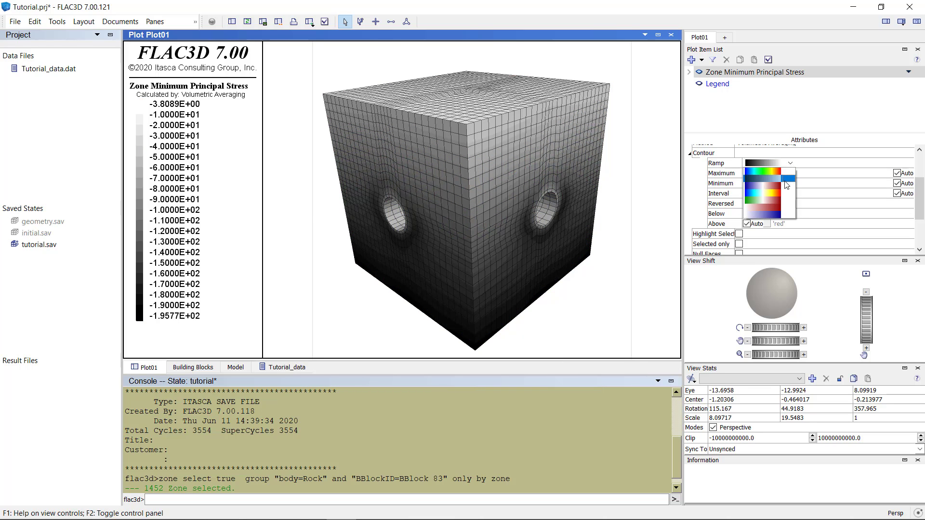
{"action": "left_click", "coordinate": [771, 201]}
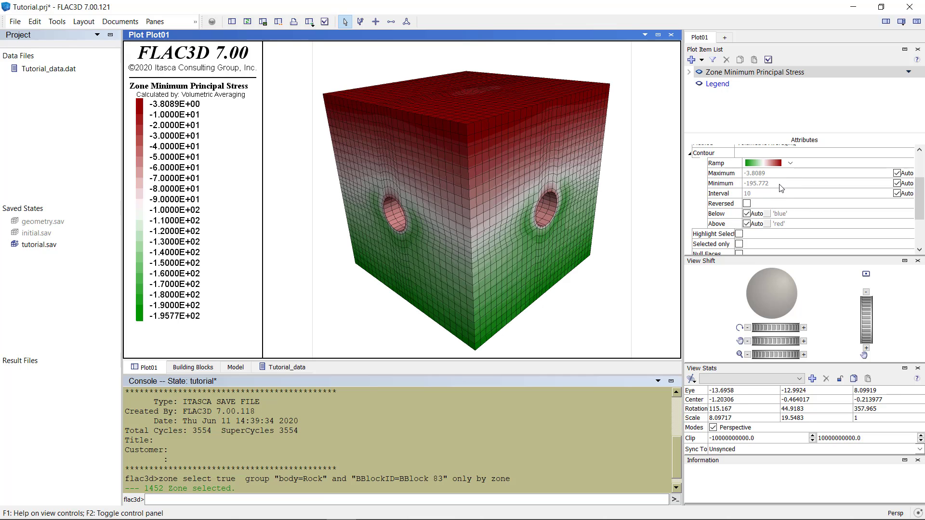
{"action": "left_click", "coordinate": [792, 164]}
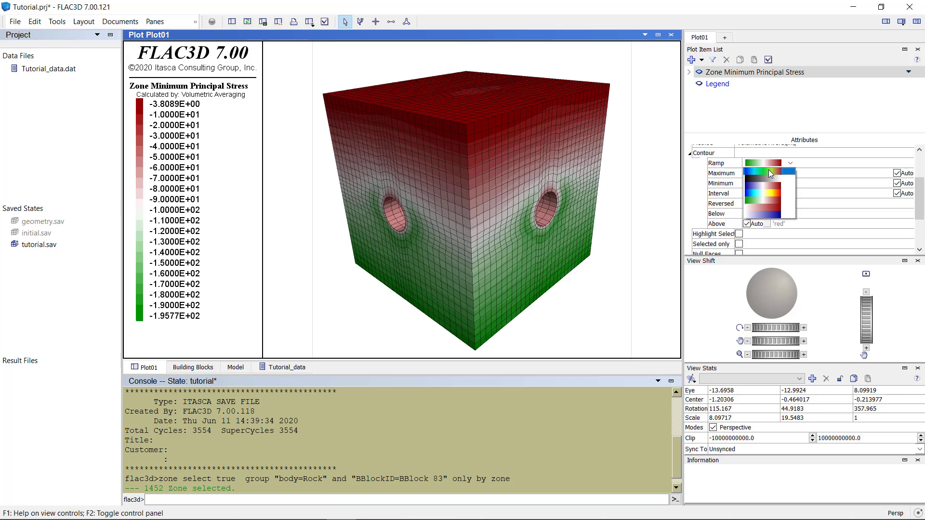
{"action": "left_click", "coordinate": [769, 171]}
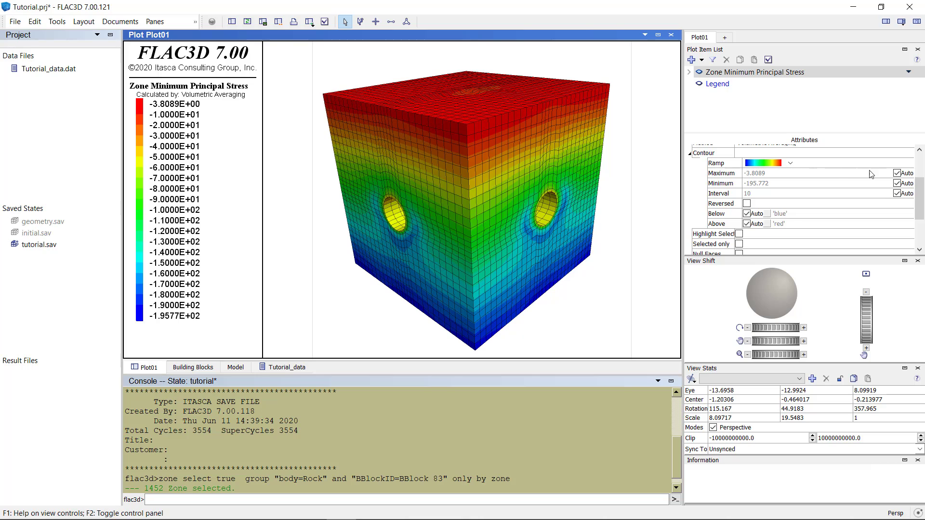
Try a fixed contour range with Maximum 0 and Minimum -200, and return both limits to Auto.
{"action": "left_click", "coordinate": [896, 174]}
{"action": "left_click", "coordinate": [897, 183]}
{"action": "left_click_drag", "start_coordinate": [794, 173], "coordinate": [743, 183]}
{"action": "type", "text": "0"}
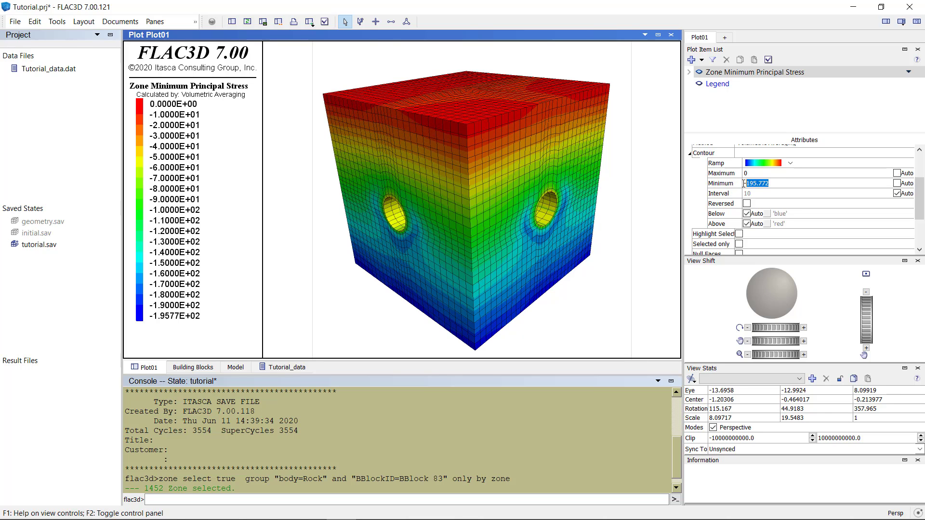
{"action": "type", "text": "-200"}
{"action": "key", "text": "Return"}
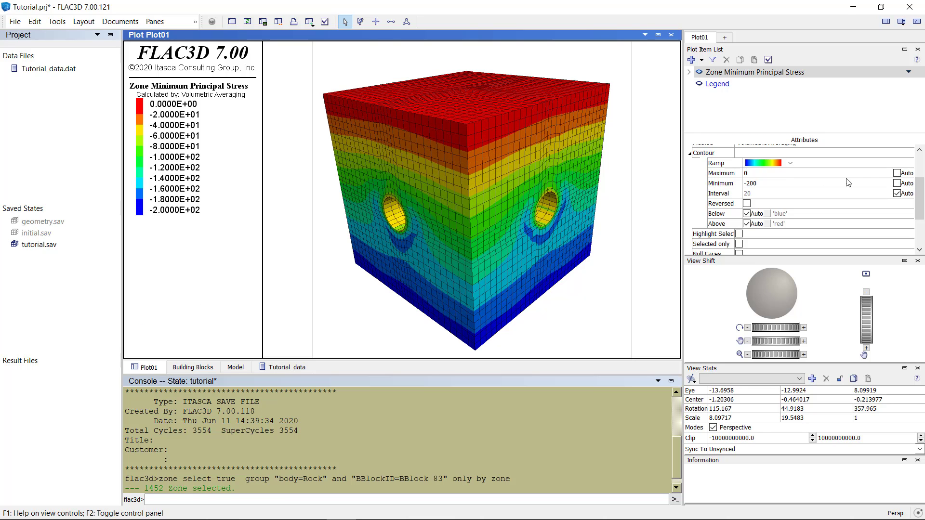
{"action": "left_click", "coordinate": [897, 173]}
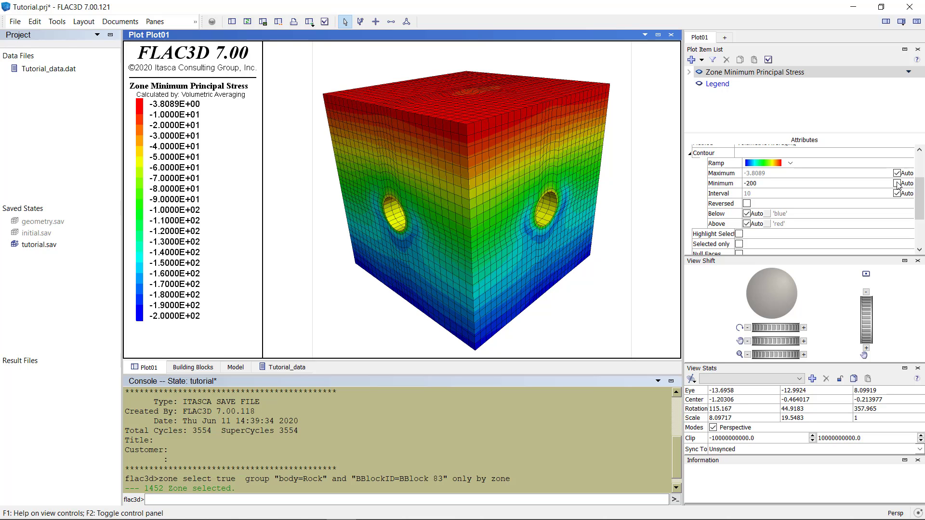
{"action": "left_click", "coordinate": [897, 184]}
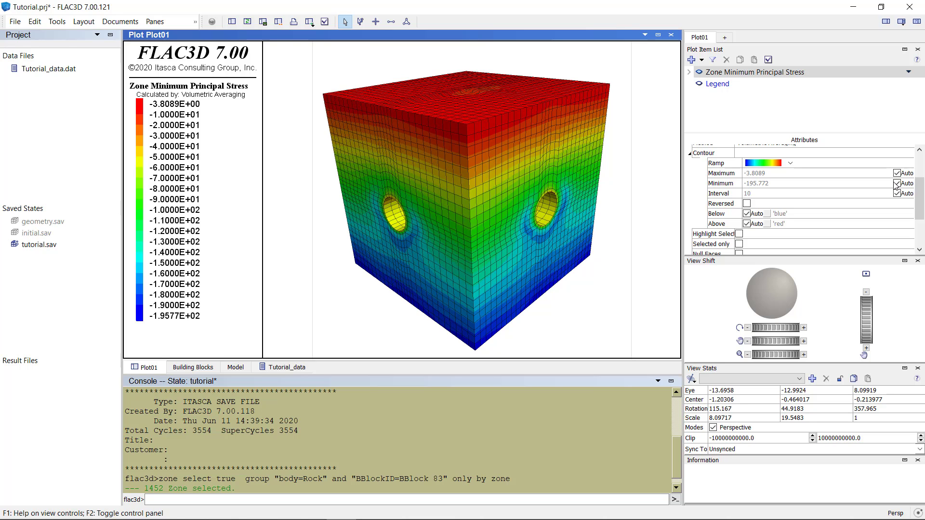
Reverse the stress contour's color ramp and collapse the Contour attributes.
{"action": "left_click", "coordinate": [747, 203]}
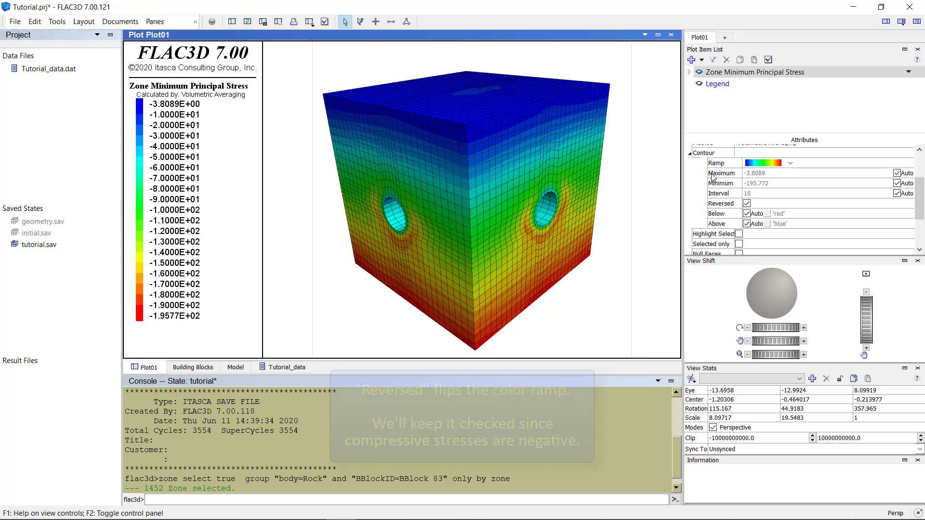
{"action": "left_click", "coordinate": [690, 154]}
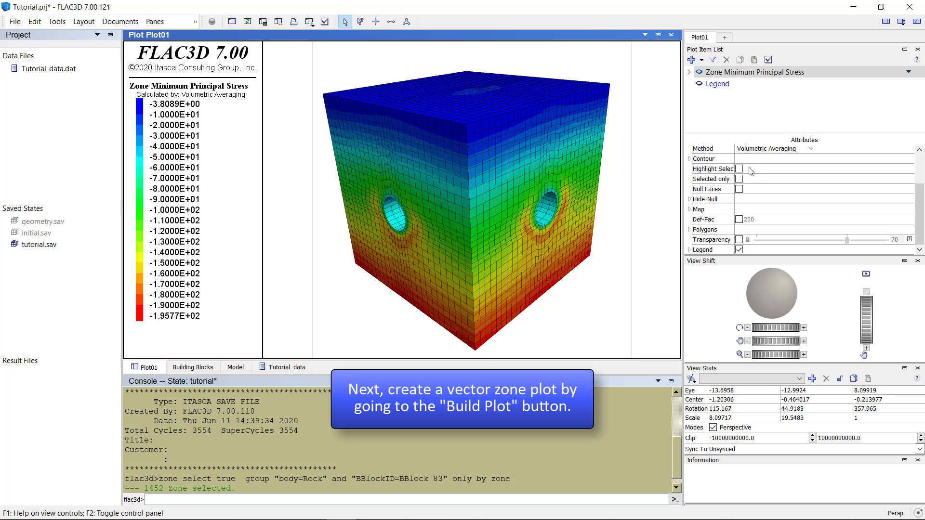
Add a zone Vectors item showing Displacement to the plot, keeping its preset attributes.
{"action": "left_click", "coordinate": [693, 61]}
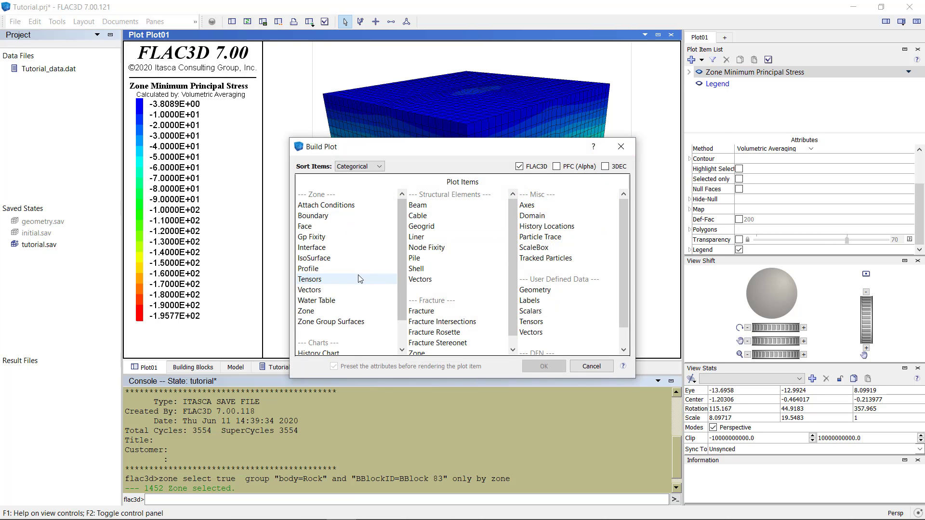
{"action": "left_click", "coordinate": [347, 289]}
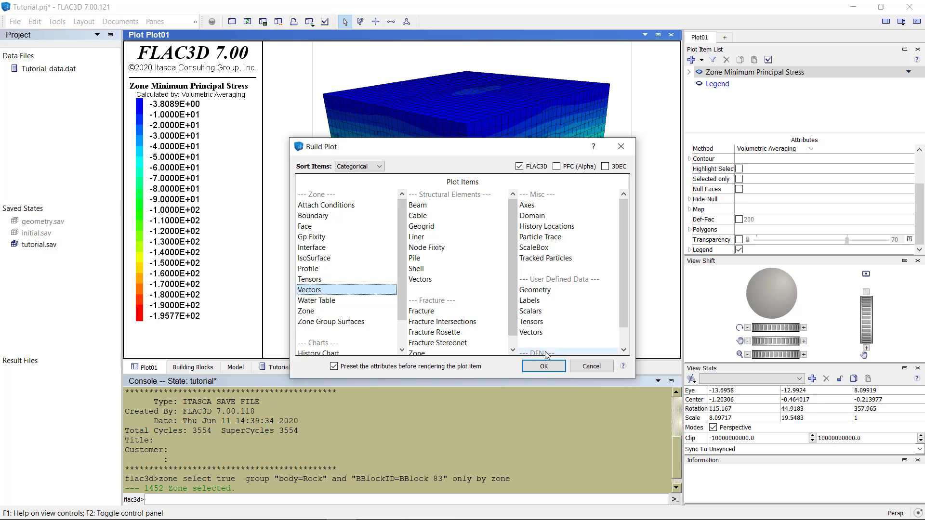
{"action": "left_click", "coordinate": [553, 367]}
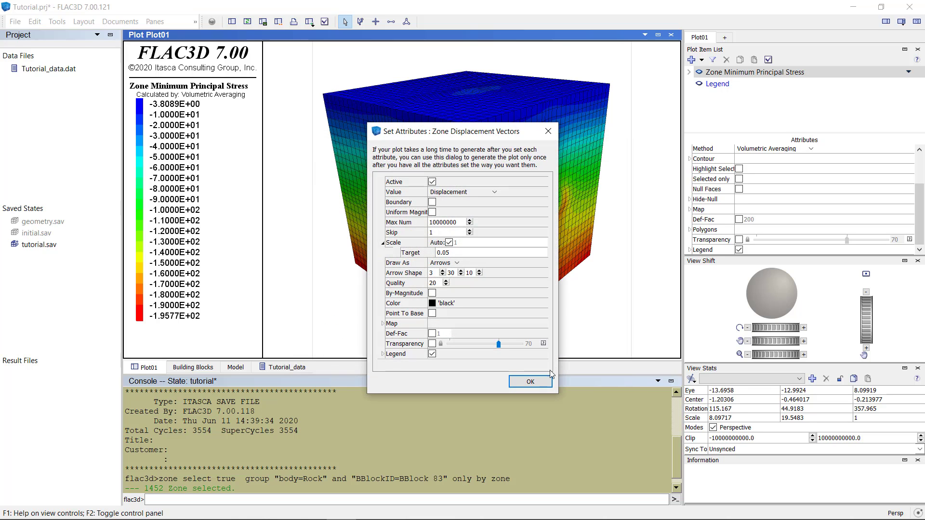
{"action": "left_click", "coordinate": [530, 382]}
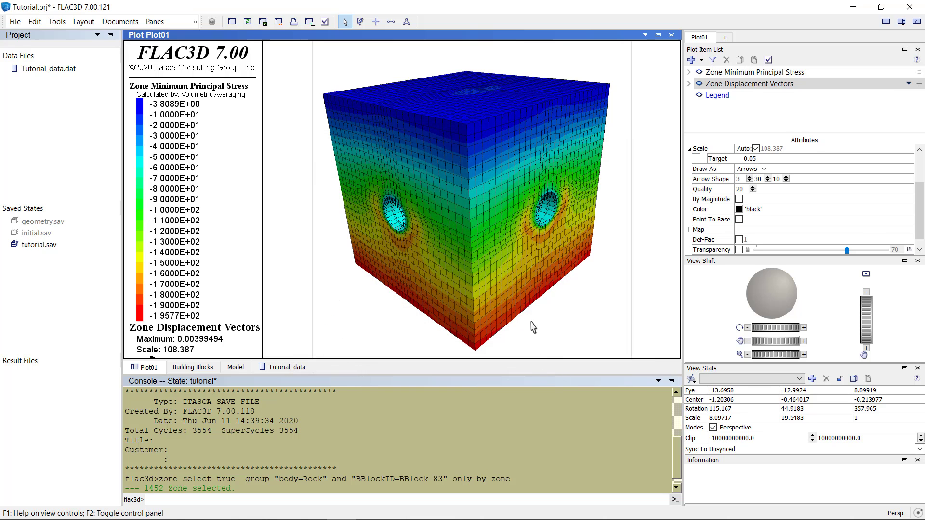
Hide the minimum principal stress item to inspect the vectors alone, and select the displacement vectors item to show its attributes.
{"action": "left_click_drag", "start_coordinate": [529, 299], "coordinate": [420, 262]}
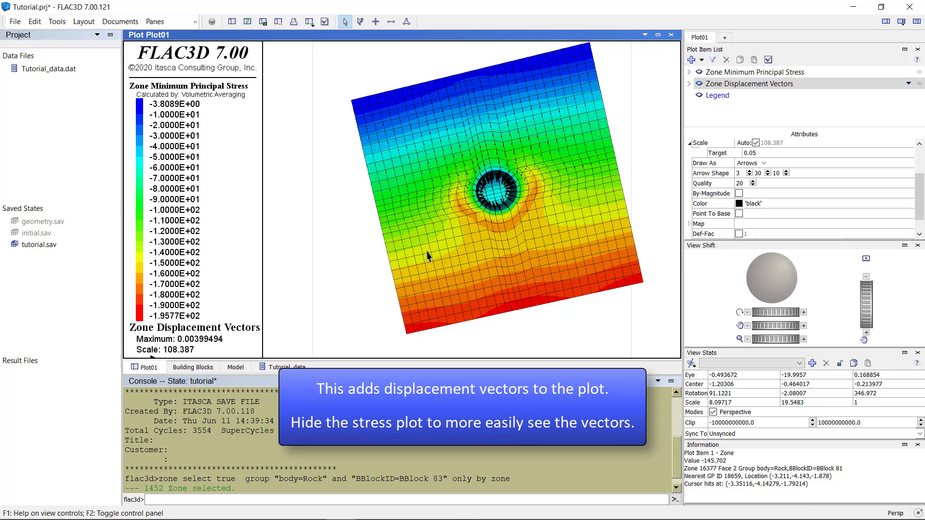
{"action": "mouse_move", "coordinate": [429, 256]}
{"action": "left_mouse_down"}
{"action": "mouse_move", "coordinate": [524, 286]}
{"action": "mouse_move", "coordinate": [549, 283]}
{"action": "left_mouse_up"}
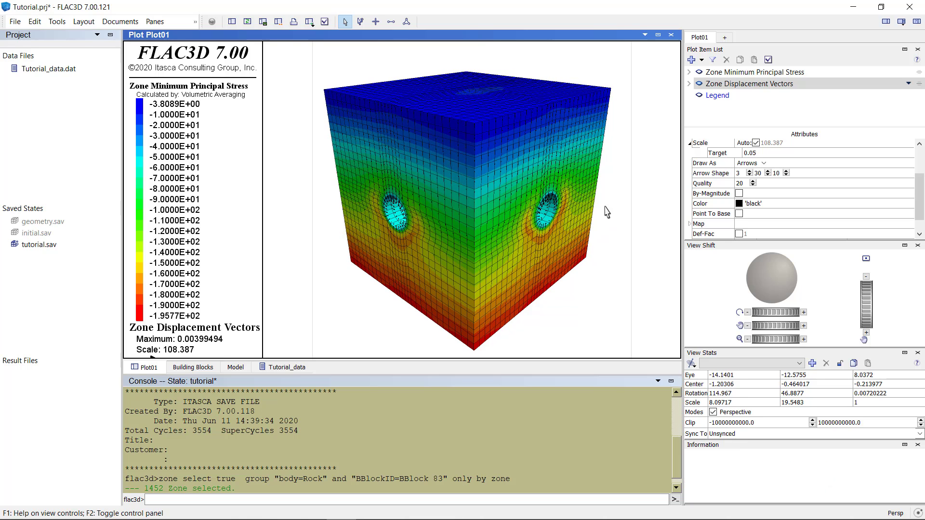
{"action": "left_click", "coordinate": [699, 72]}
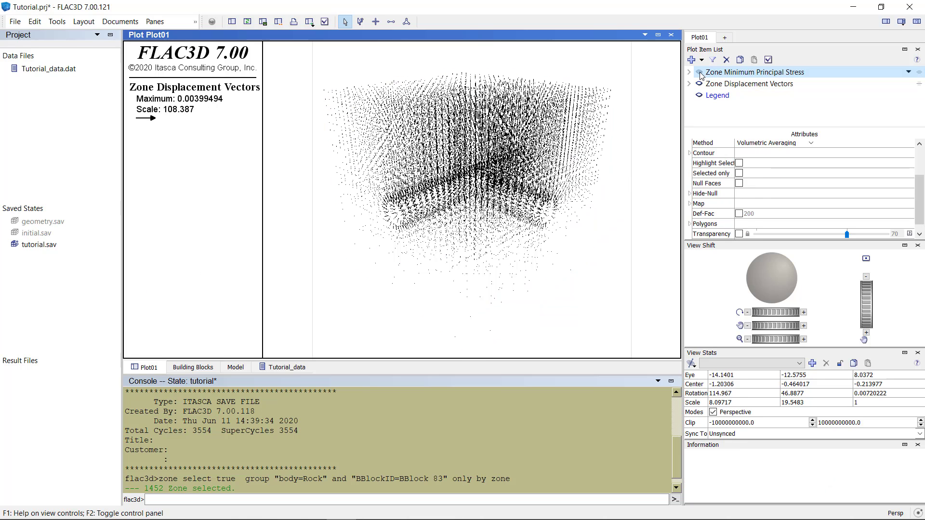
{"action": "left_click_drag", "start_coordinate": [580, 200], "coordinate": [580, 219]}
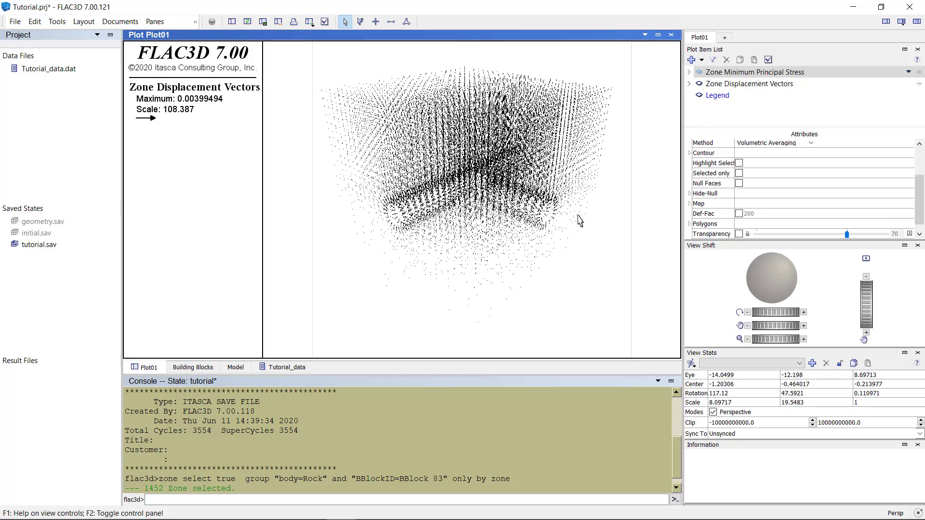
{"action": "left_click", "coordinate": [749, 84]}
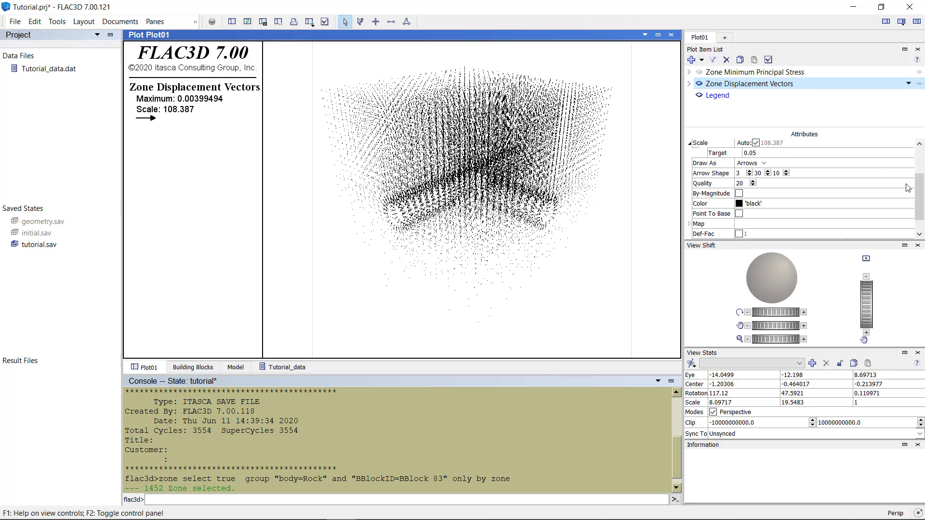
Restrict the displacement vectors to the Boundary and give them Uniform Magnitude.
{"action": "left_click_drag", "start_coordinate": [918, 193], "coordinate": [918, 158]}
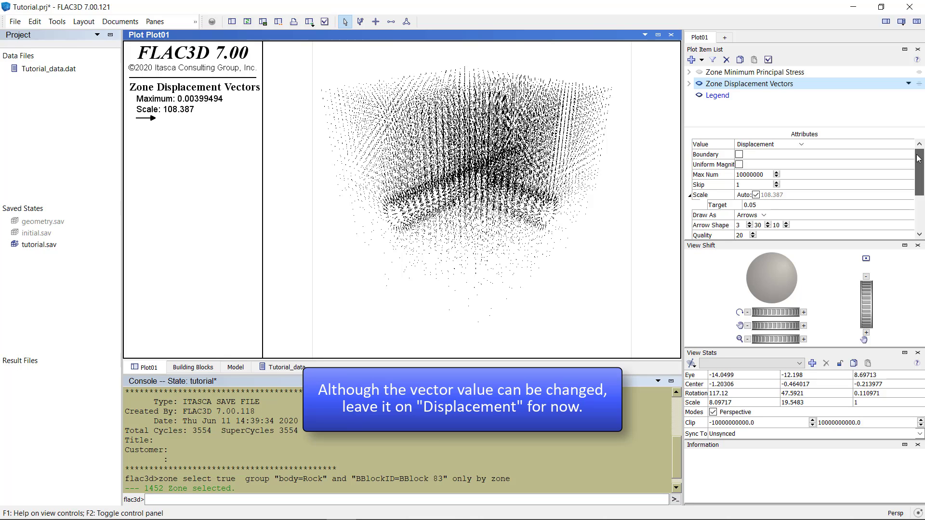
{"action": "left_click", "coordinate": [739, 154]}
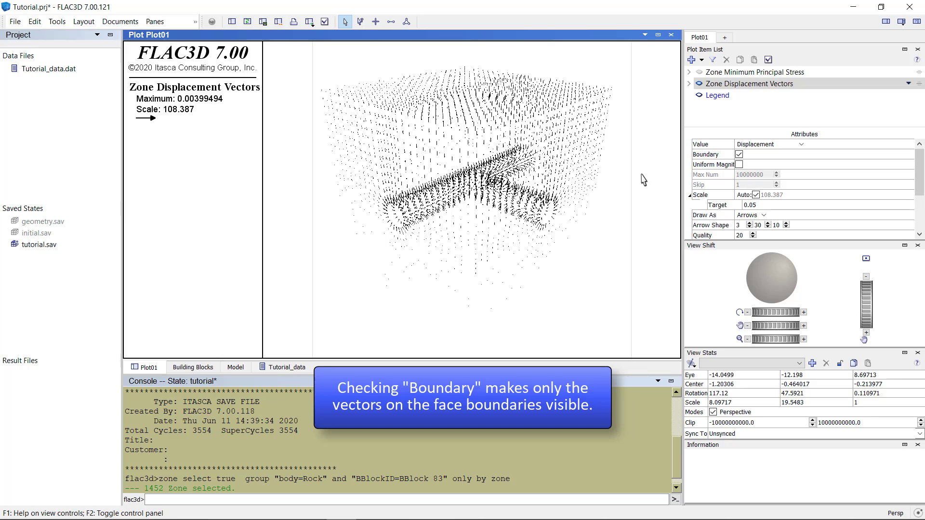
{"action": "left_click_drag", "start_coordinate": [584, 184], "coordinate": [509, 203]}
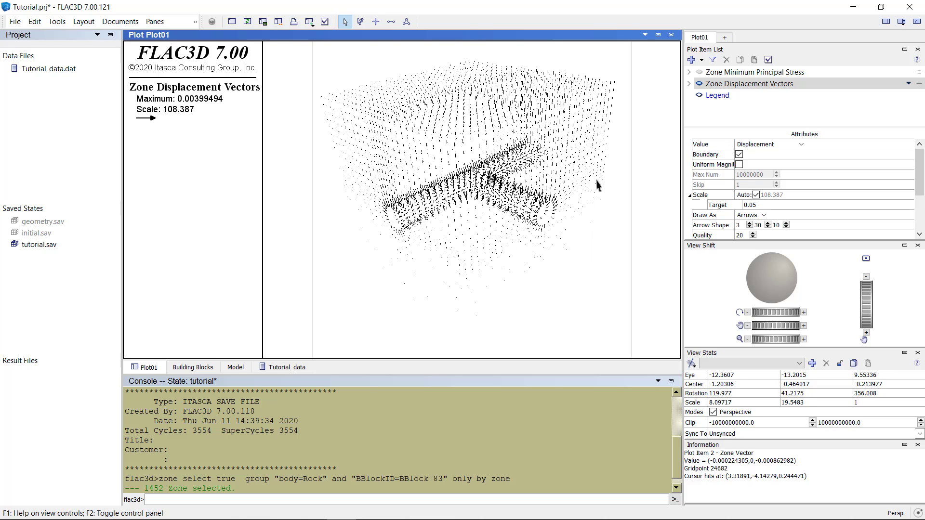
{"action": "left_click", "coordinate": [739, 165]}
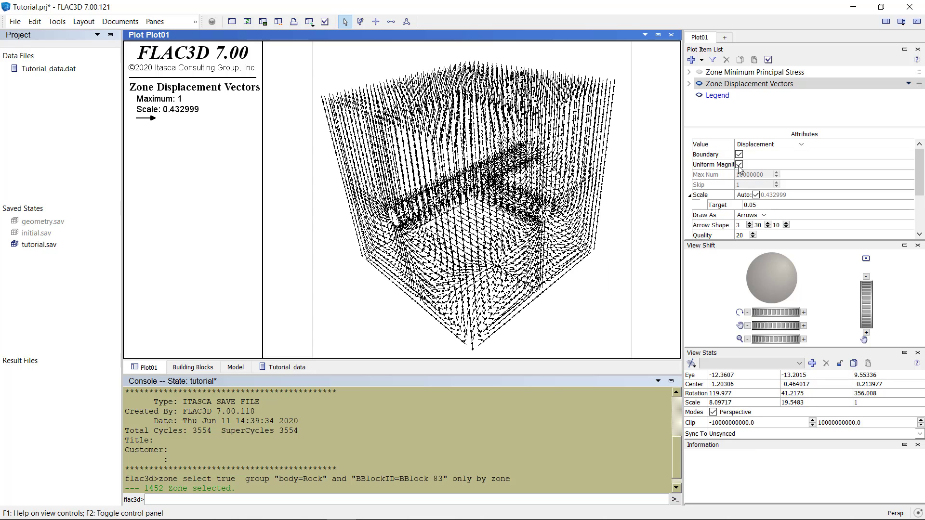
Show the Zone Minimum Principal Stress item again and inspect the uniform vectors over the stress contours at the tunnel opening.
{"action": "left_click", "coordinate": [699, 72]}
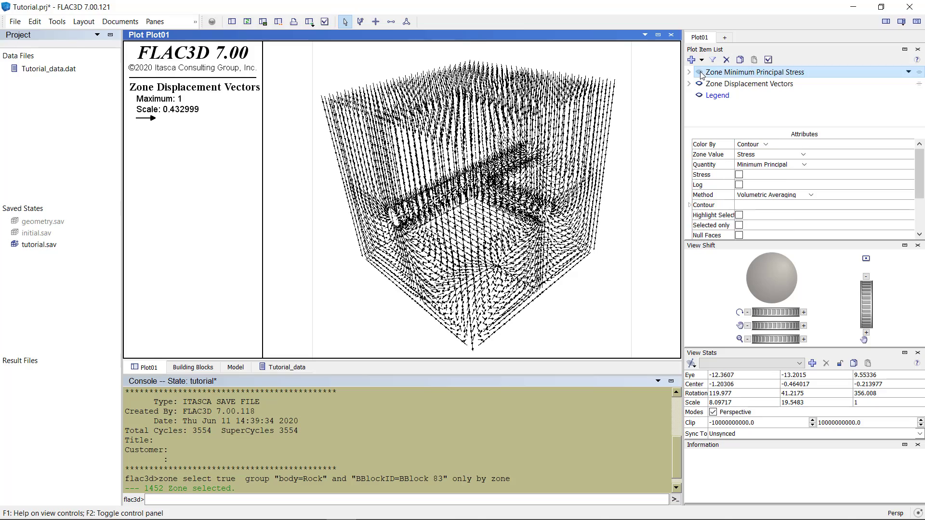
{"action": "left_click_drag", "start_coordinate": [606, 236], "coordinate": [489, 195]}
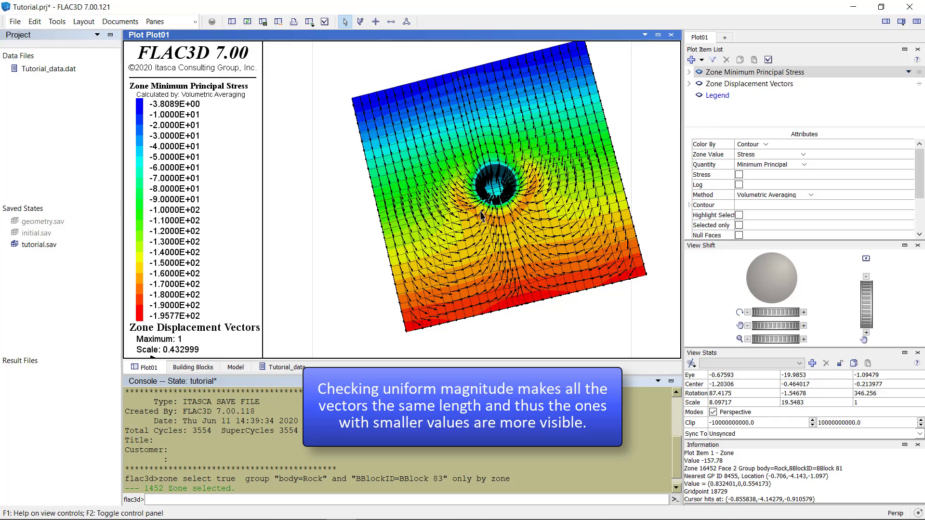
{"action": "right_click_drag", "start_coordinate": [481, 215], "coordinate": [596, 265]}
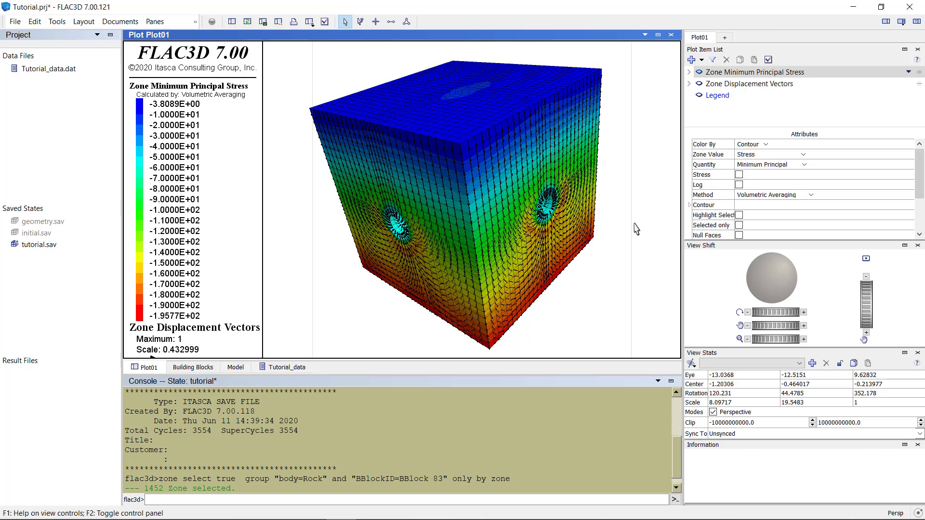
Turn off Boundary and Uniform Magnitude for the zone displacement vectors.
{"action": "left_click", "coordinate": [773, 85]}
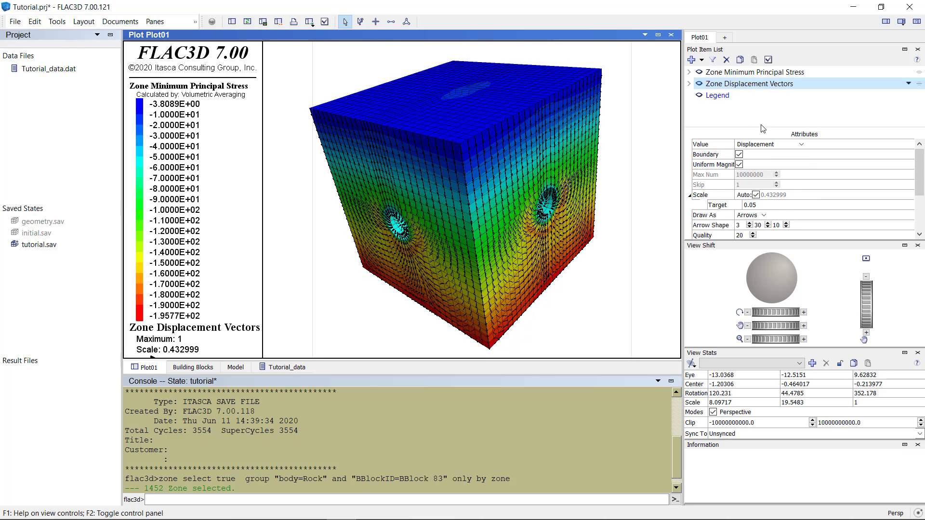
{"action": "left_click", "coordinate": [739, 154]}
{"action": "left_click", "coordinate": [740, 165]}
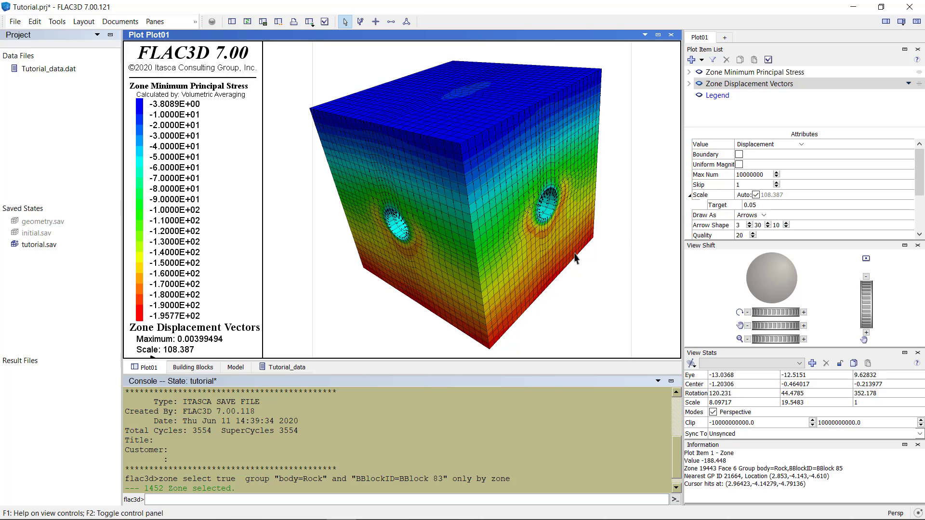
Try thinning the displacement vectors around the tunnel opening with a Skip of 5, and return Skip to 1.
{"action": "right_click_drag", "start_coordinate": [567, 260], "coordinate": [465, 223]}
{"action": "scroll", "coordinate": [499, 197], "scroll_direction": "up", "scroll_amount": 8}
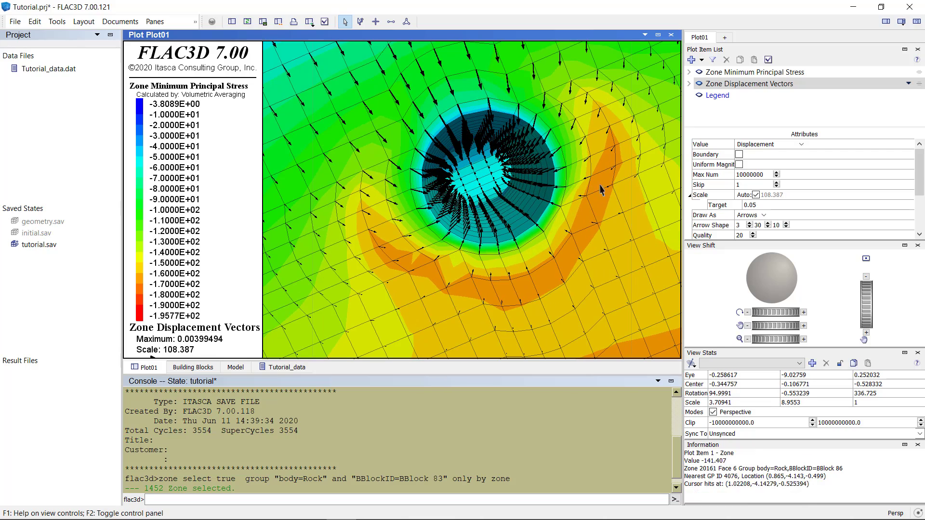
{"action": "left_click", "coordinate": [777, 183]}
{"action": "left_click", "coordinate": [777, 183]}
{"action": "left_click", "coordinate": [777, 183]}
{"action": "left_click", "coordinate": [777, 183]}
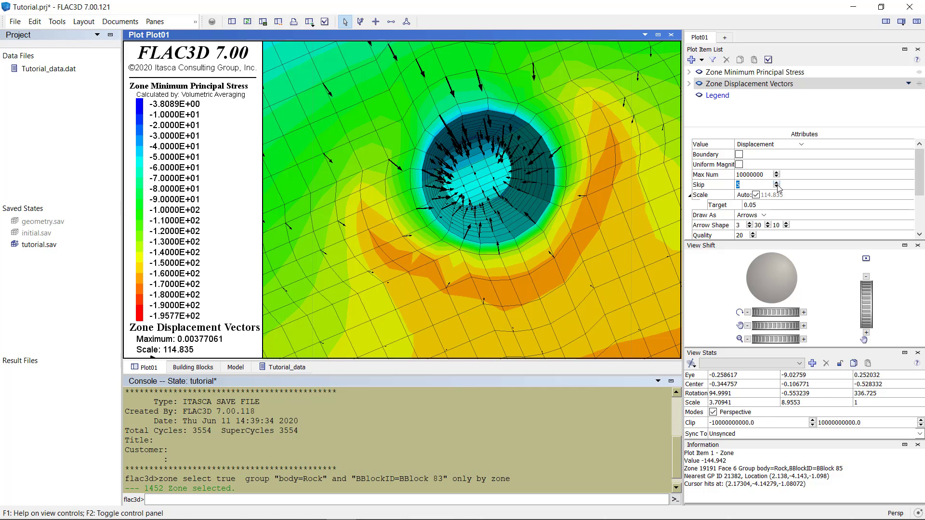
{"action": "left_click", "coordinate": [776, 187]}
{"action": "left_click", "coordinate": [776, 186]}
{"action": "left_click", "coordinate": [776, 186]}
{"action": "left_click", "coordinate": [776, 187]}
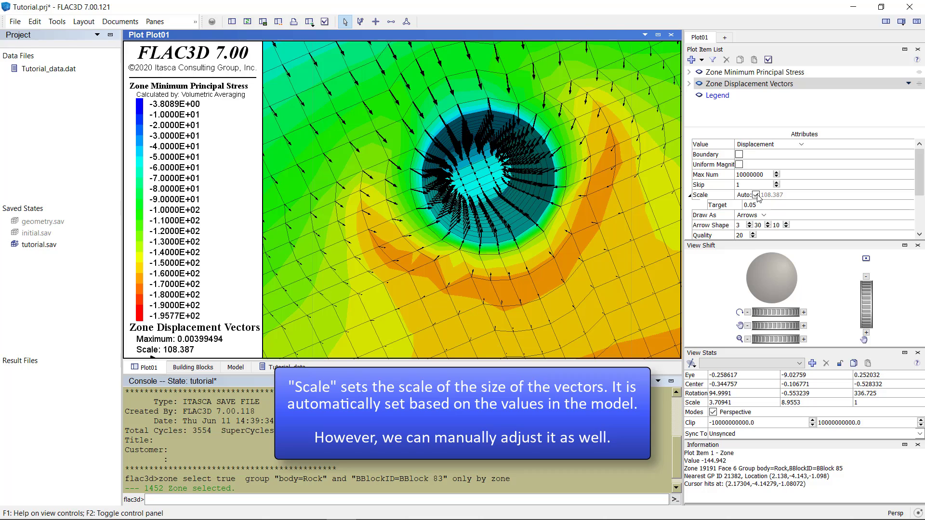
Try a manual vector Scale of 200, restore the Auto scale and collapse the Scale attributes.
{"action": "left_click", "coordinate": [756, 195]}
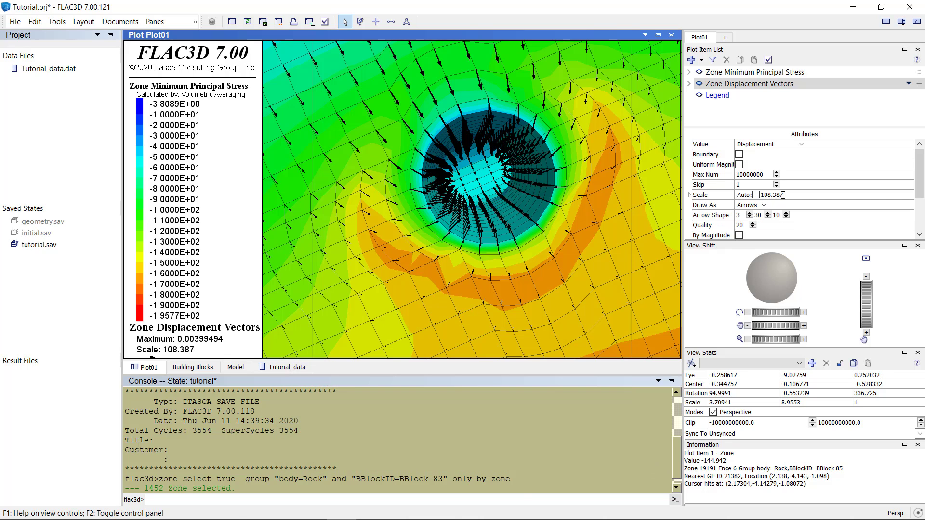
{"action": "left_click_drag", "start_coordinate": [785, 195], "coordinate": [754, 195]}
{"action": "type", "text": "200"}
{"action": "key", "text": "Return"}
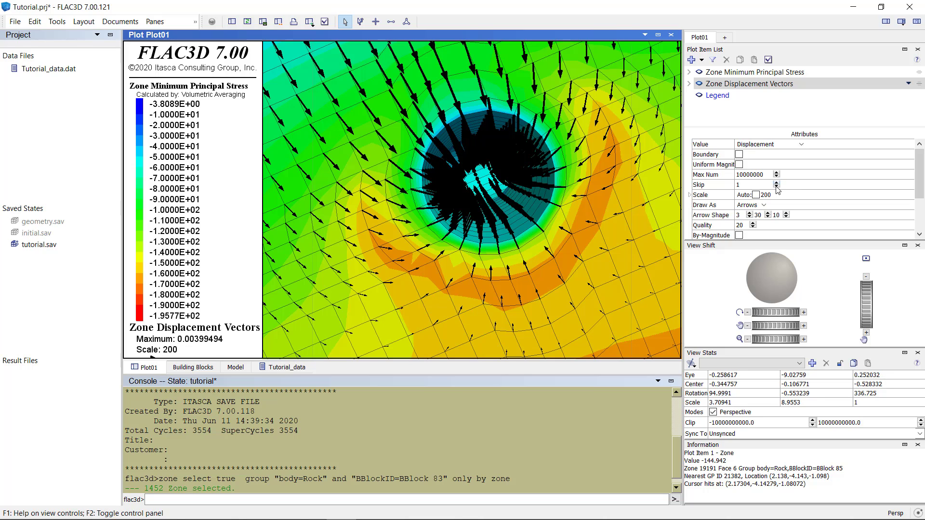
{"action": "left_click", "coordinate": [755, 195]}
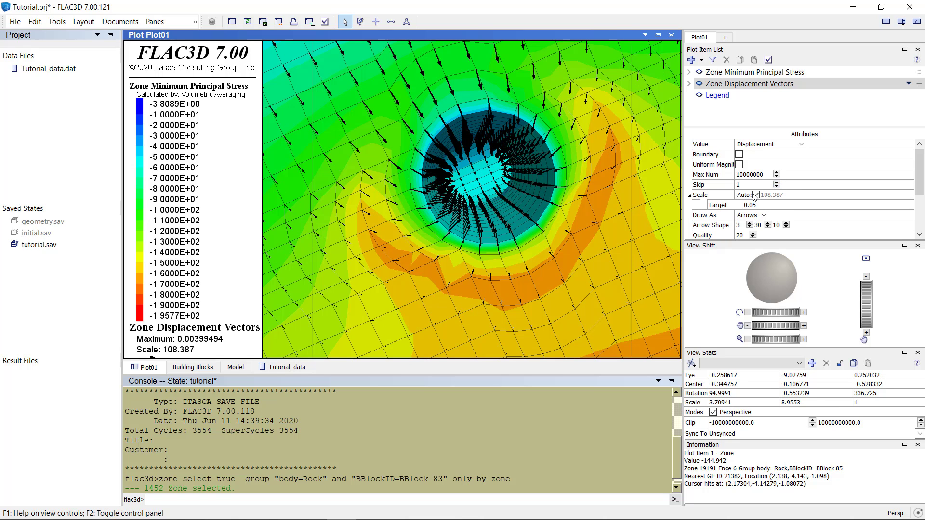
{"action": "left_click", "coordinate": [691, 196]}
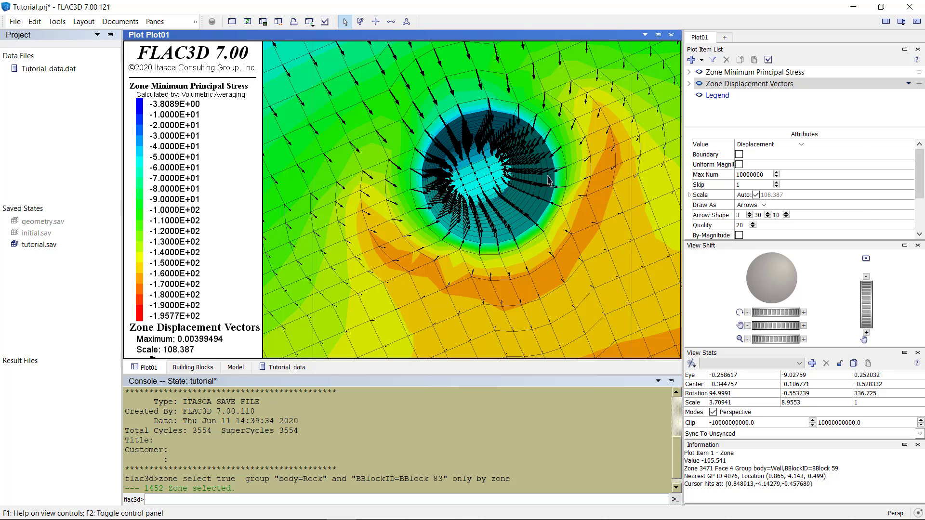
Try Arrow Shape values of 4, 36 and 15 one at a time, restoring each to 3, 30 and 10.
{"action": "scroll", "coordinate": [490, 132], "scroll_direction": "up", "scroll_amount": 4}
{"action": "scroll", "coordinate": [490, 132], "scroll_direction": "up", "scroll_amount": 4}
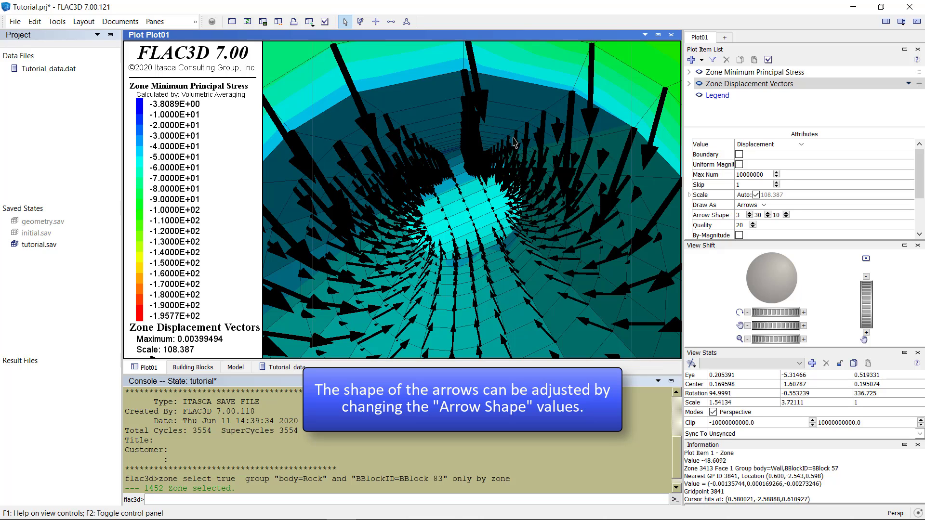
{"action": "left_click", "coordinate": [750, 215]}
{"action": "left_click", "coordinate": [750, 217]}
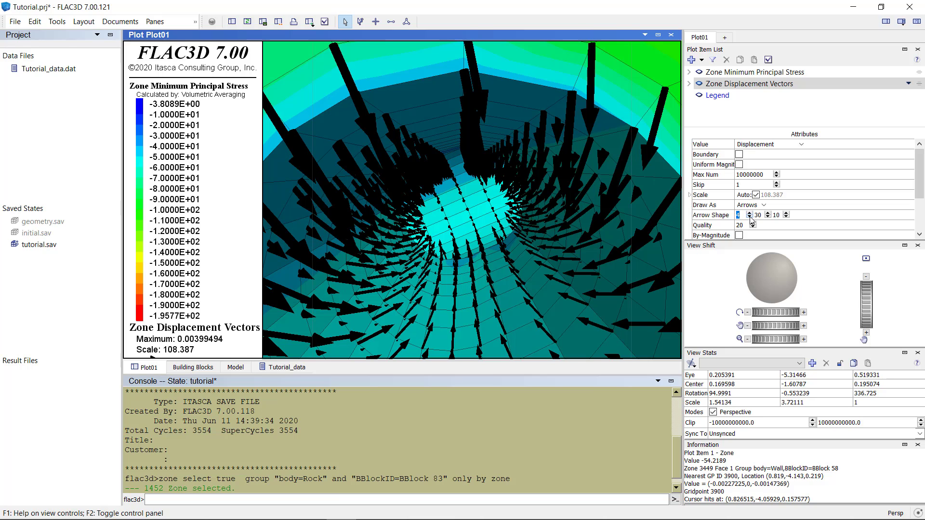
{"action": "scroll", "coordinate": [769, 216], "scroll_direction": "up", "scroll_amount": 3}
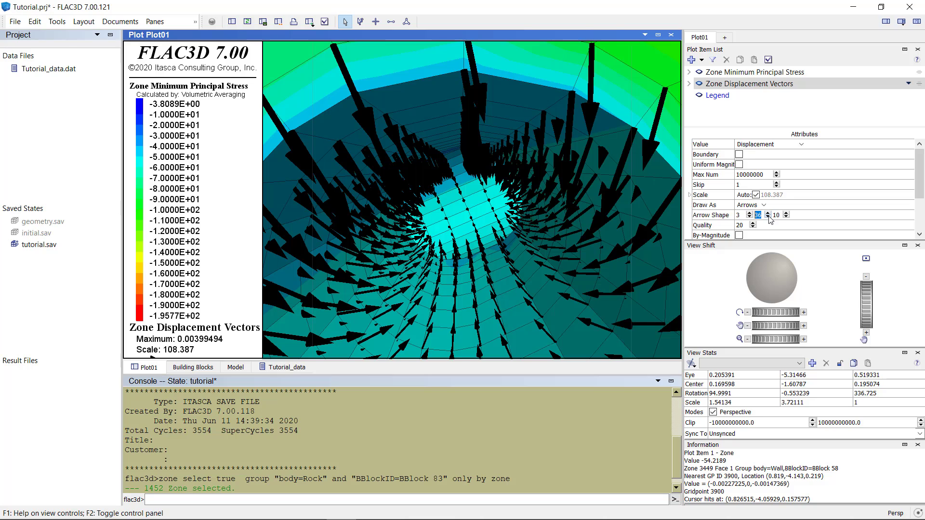
{"action": "scroll", "coordinate": [770, 218], "scroll_direction": "down", "scroll_amount": 6}
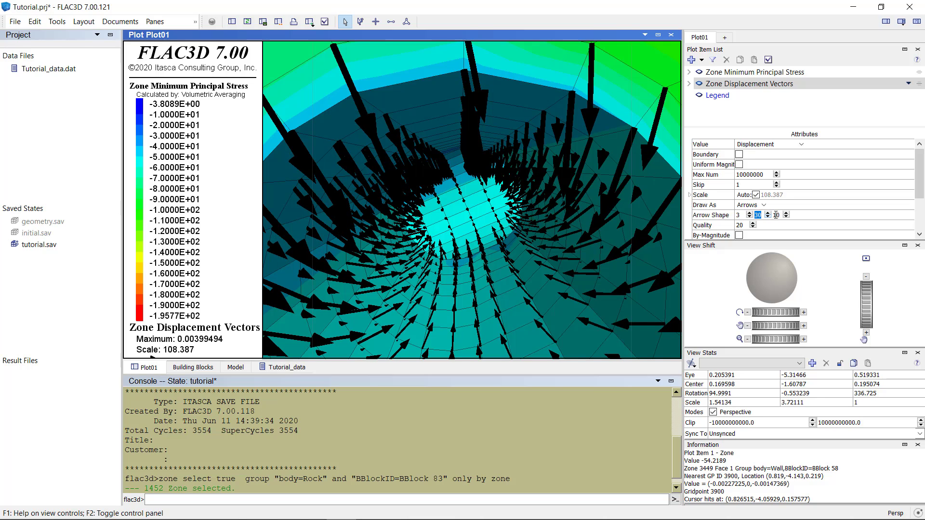
{"action": "scroll", "coordinate": [787, 216], "scroll_direction": "up", "scroll_amount": 5}
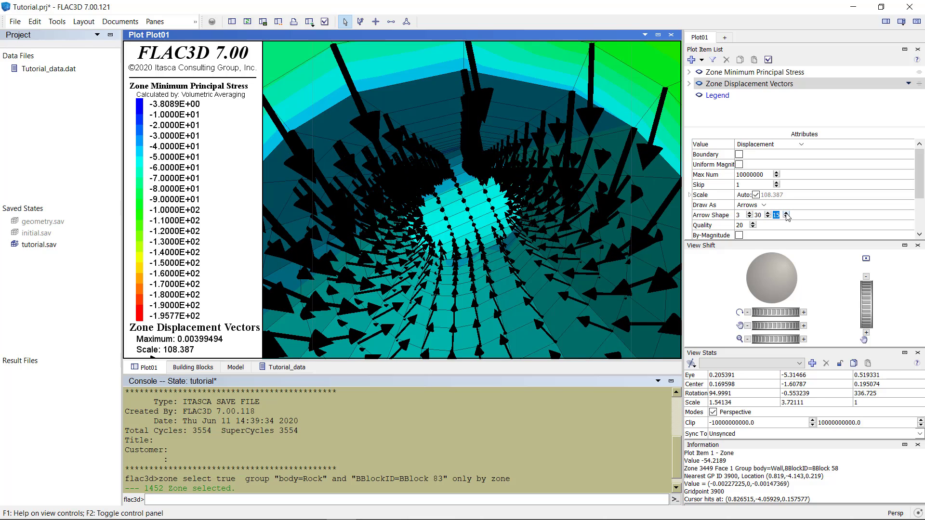
{"action": "scroll", "coordinate": [787, 216], "scroll_direction": "down", "scroll_amount": 5}
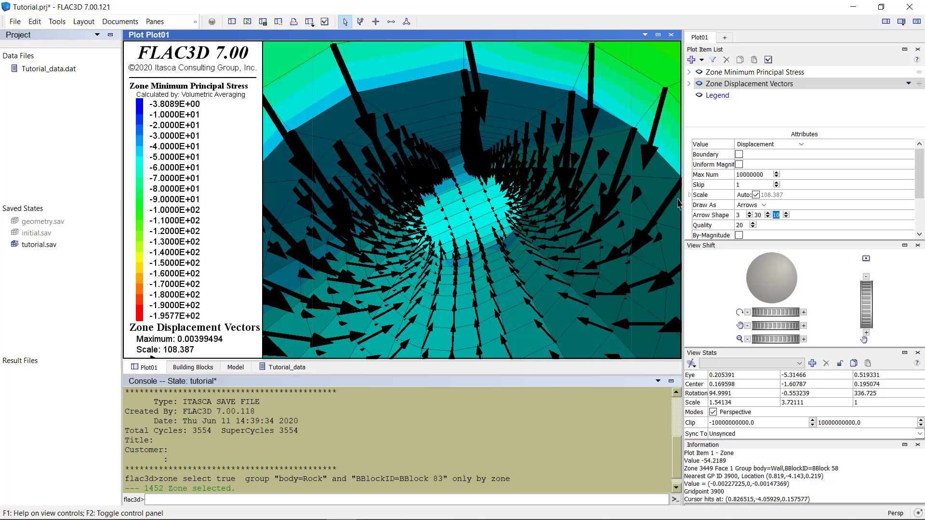
Try an arrow Quality of 4 while viewing a single vector up close, and restore the Quality to 20.
{"action": "left_click_drag", "start_coordinate": [578, 191], "coordinate": [503, 179]}
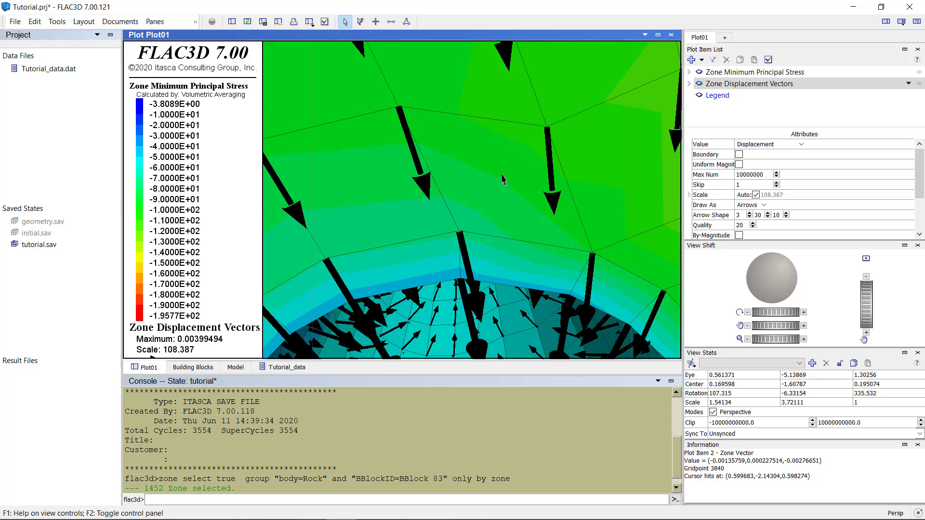
{"action": "scroll", "coordinate": [561, 203], "scroll_direction": "up", "scroll_amount": 5}
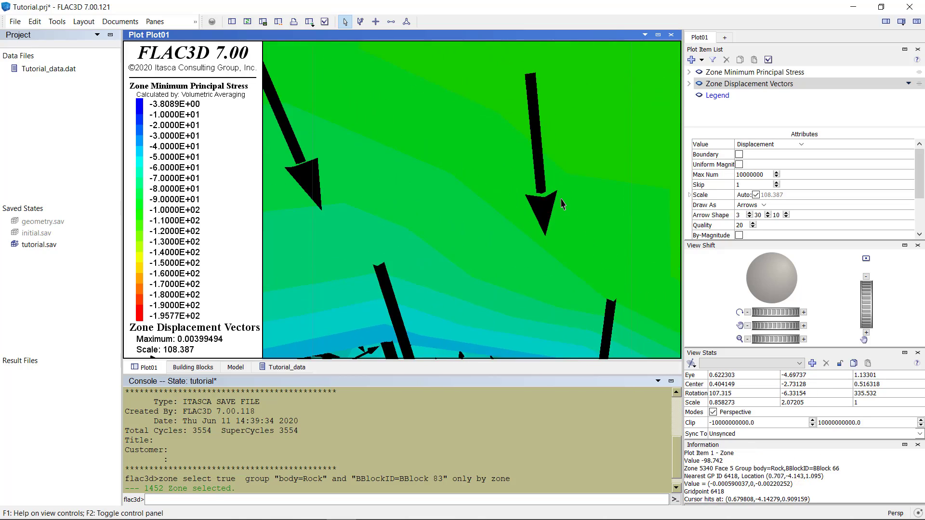
{"action": "scroll", "coordinate": [561, 204], "scroll_direction": "up", "scroll_amount": 5}
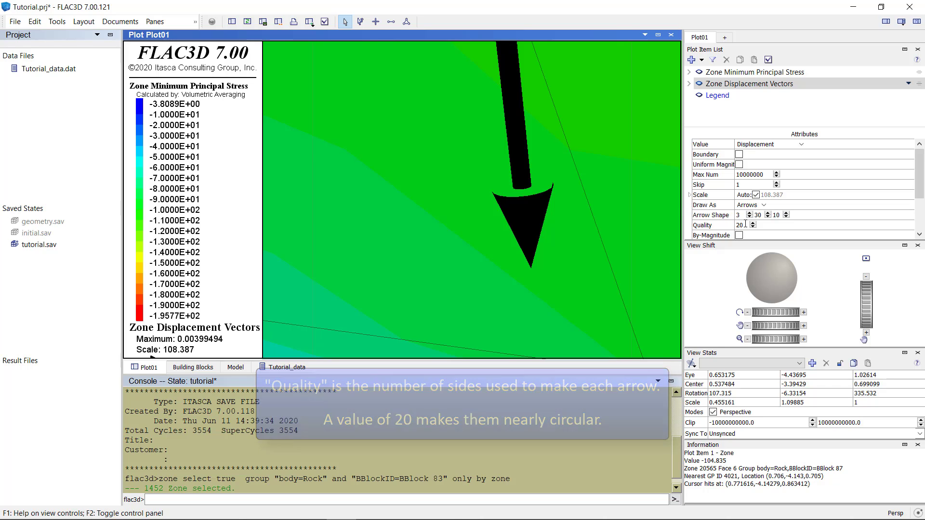
{"action": "double_click", "coordinate": [735, 225]}
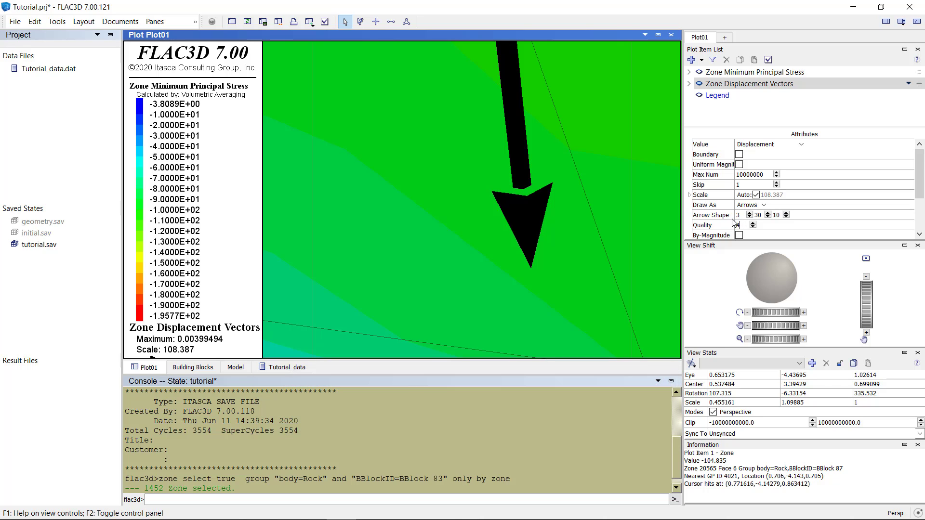
{"action": "type", "text": "4"}
{"action": "type", "text": "20"}
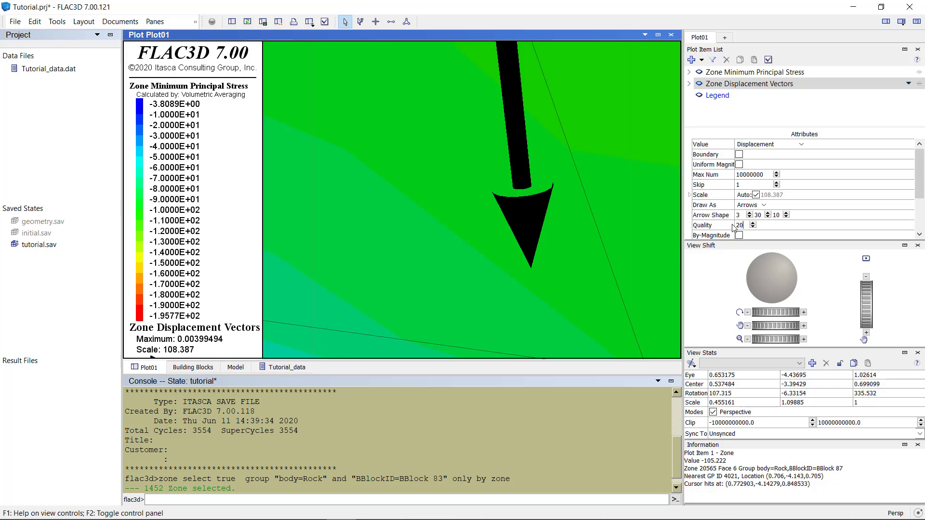
{"action": "key", "text": "Return"}
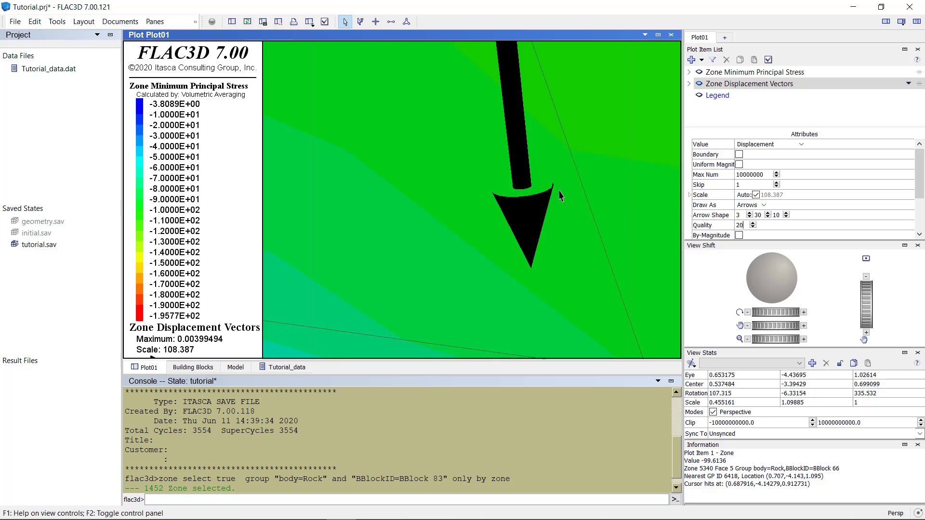
Reset the plot view and color the zone displacement vectors By-Magnitude.
{"action": "scroll", "coordinate": [559, 196], "scroll_direction": "down", "scroll_amount": 5}
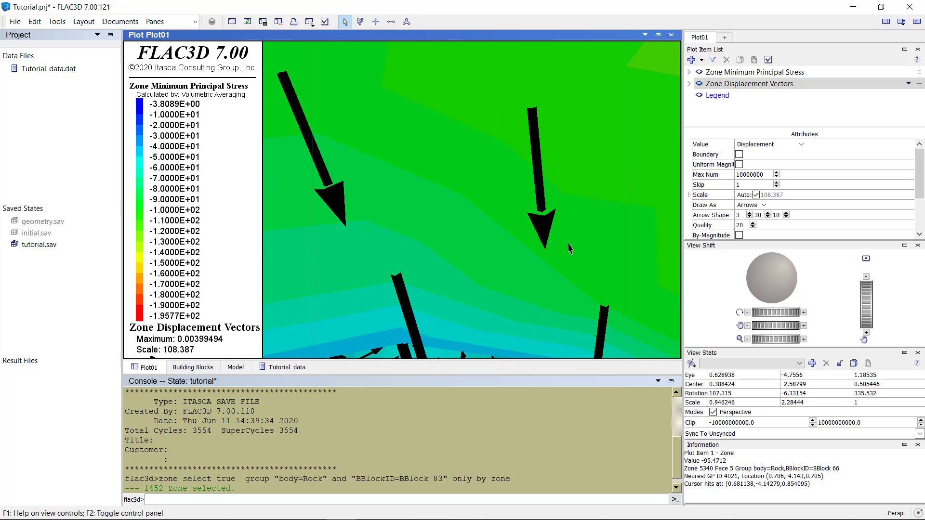
{"action": "scroll", "coordinate": [571, 248], "scroll_direction": "down", "scroll_amount": 3}
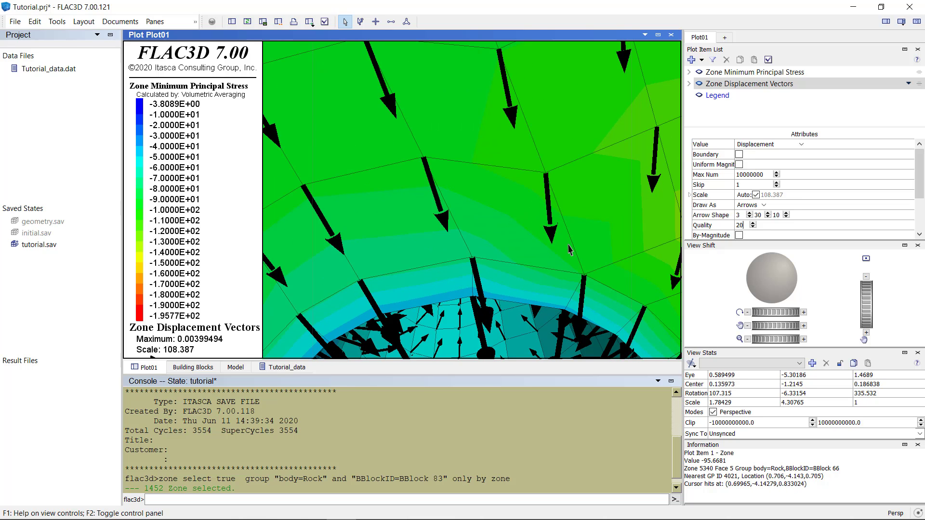
{"action": "left_click", "coordinate": [565, 248]}
{"action": "key", "text": "ctrl+r"}
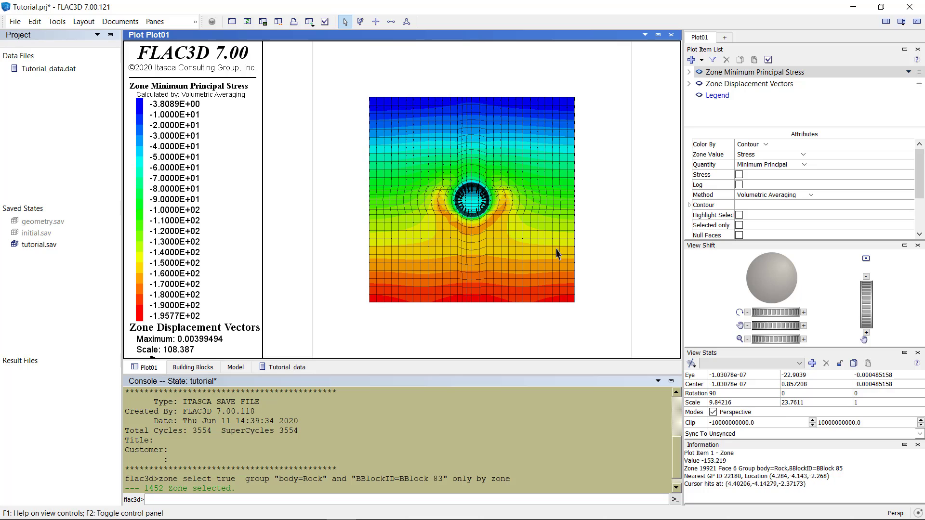
{"action": "left_click_drag", "start_coordinate": [500, 250], "coordinate": [578, 300]}
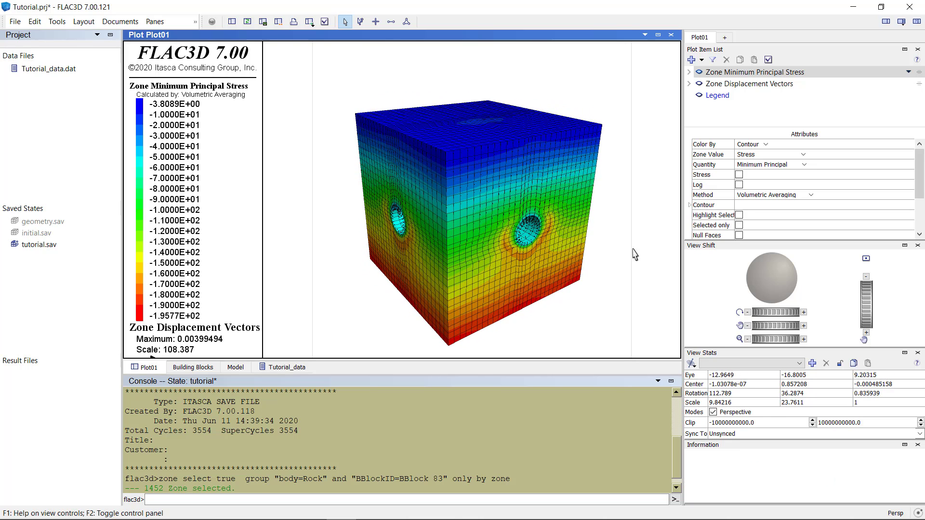
{"action": "left_click", "coordinate": [757, 84]}
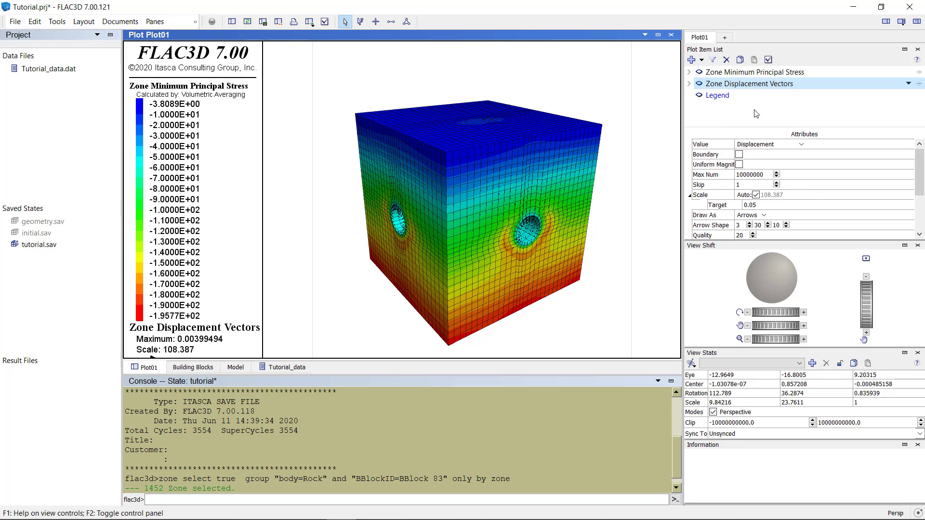
{"action": "scroll", "coordinate": [848, 194], "scroll_direction": "down", "scroll_amount": 2}
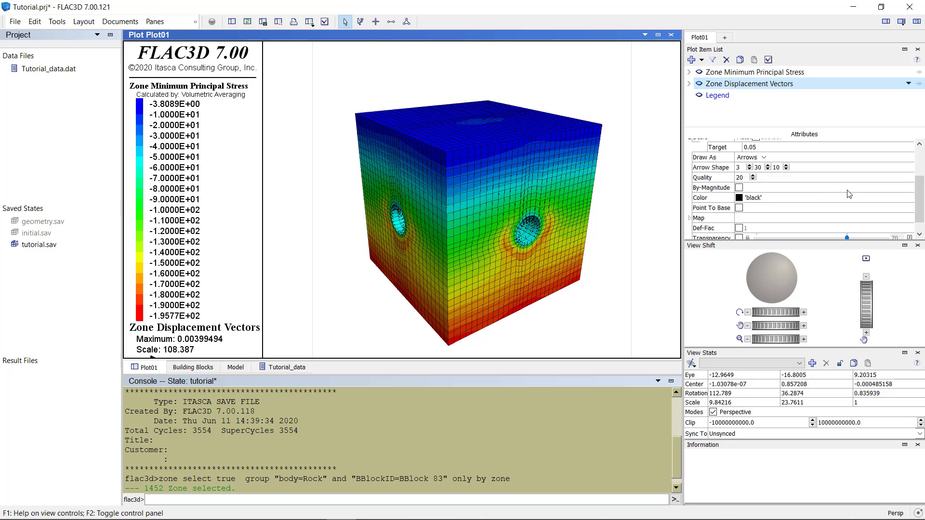
{"action": "left_click", "coordinate": [739, 188]}
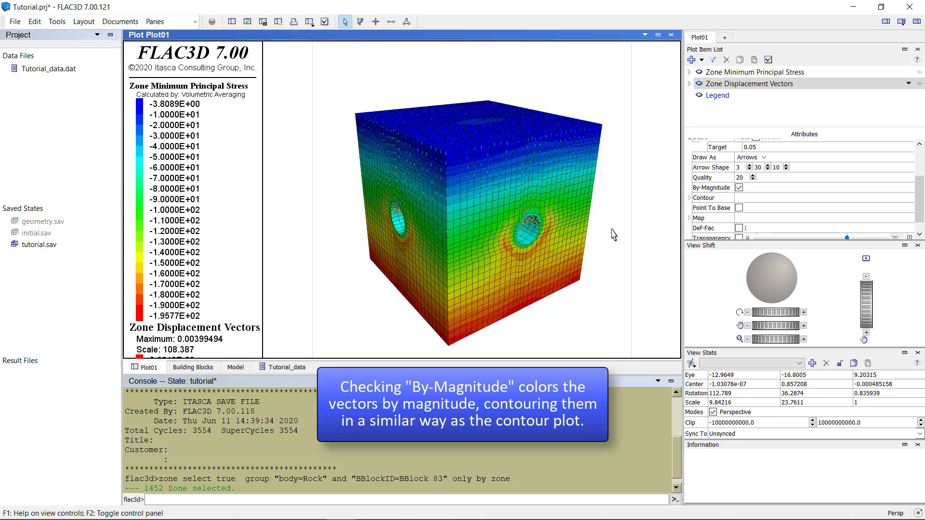
Examine the magnitude-colored displacement vectors around the tunnel opening up close and expand their Contour attributes.
{"action": "right_click_drag", "start_coordinate": [549, 246], "coordinate": [495, 218]}
{"action": "scroll", "coordinate": [495, 220], "scroll_direction": "up", "scroll_amount": 6}
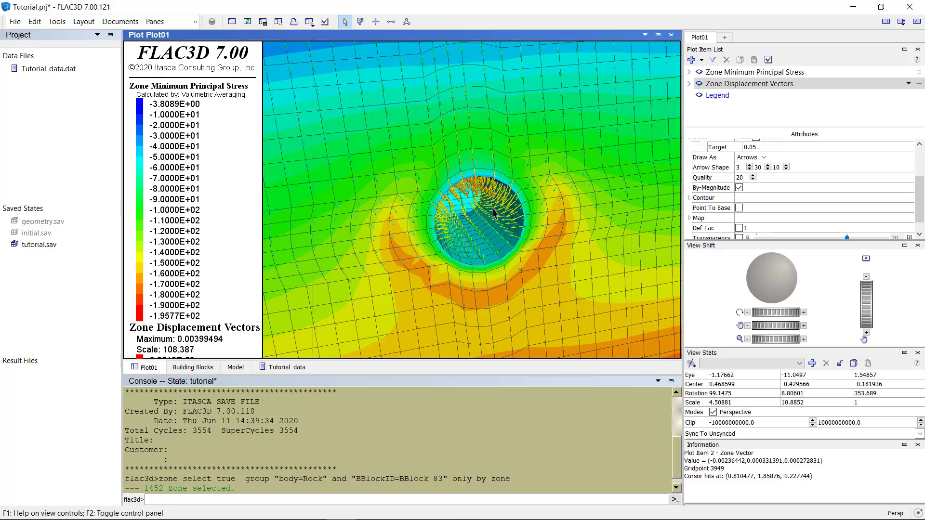
{"action": "right_click_drag", "start_coordinate": [485, 183], "coordinate": [506, 219]}
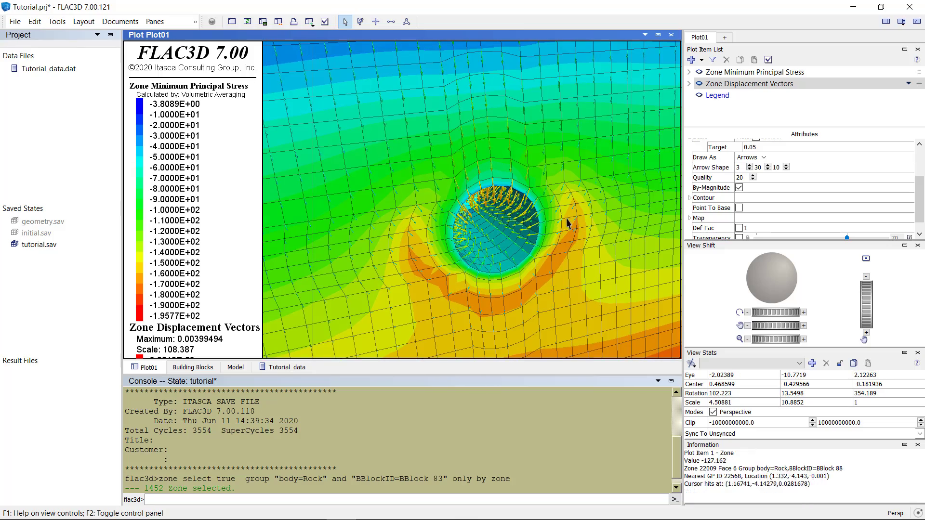
{"action": "left_click", "coordinate": [690, 198]}
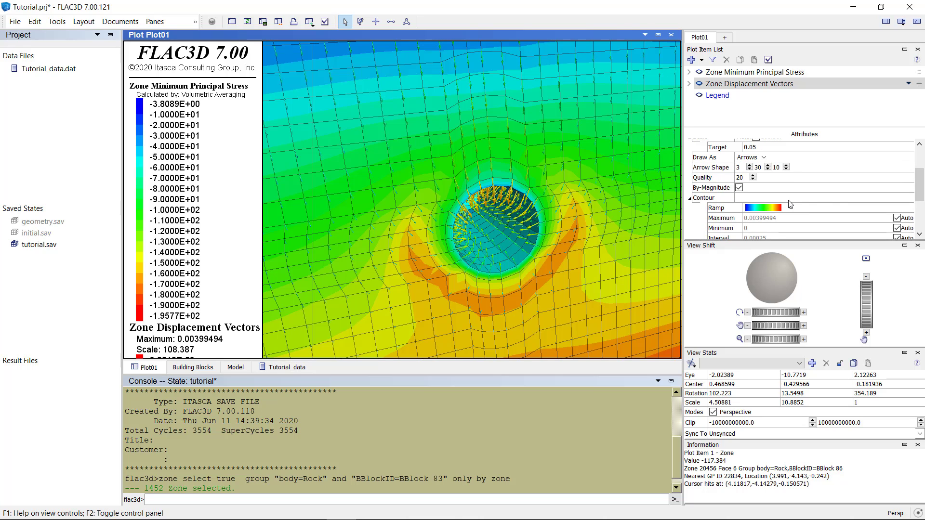
{"action": "scroll", "coordinate": [839, 196], "scroll_direction": "down", "scroll_amount": 3}
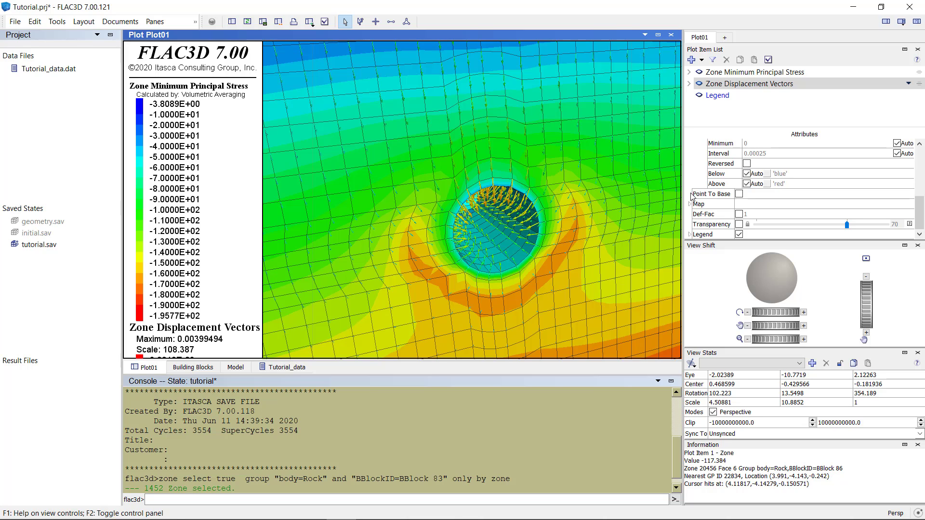
Try Point To Base on the zone displacement vectors while facing the tunnel opening, and turn it off again.
{"action": "right_click_drag", "start_coordinate": [612, 235], "coordinate": [586, 210]}
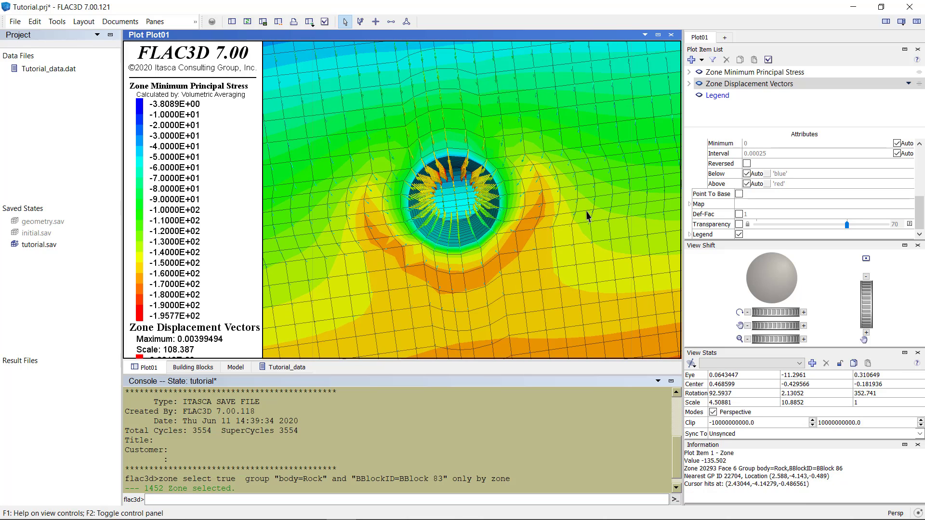
{"action": "left_click", "coordinate": [740, 194]}
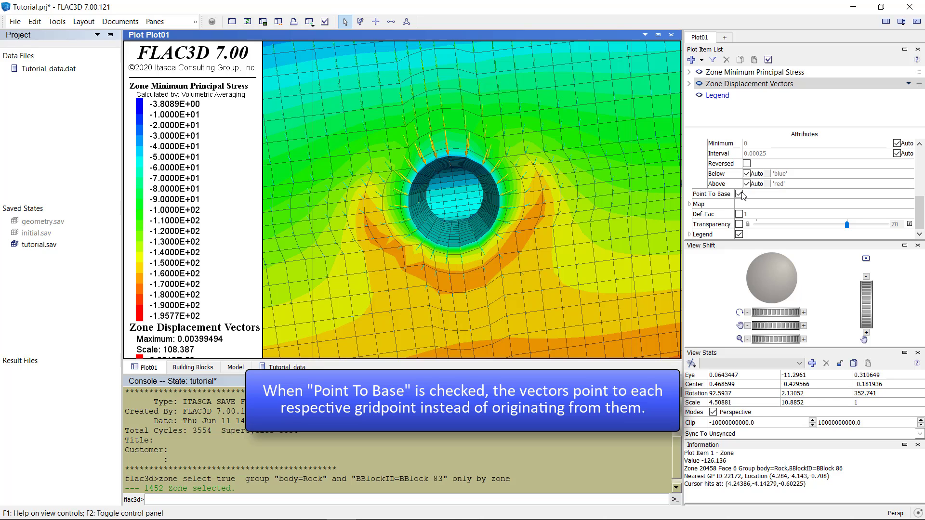
{"action": "left_click", "coordinate": [740, 194]}
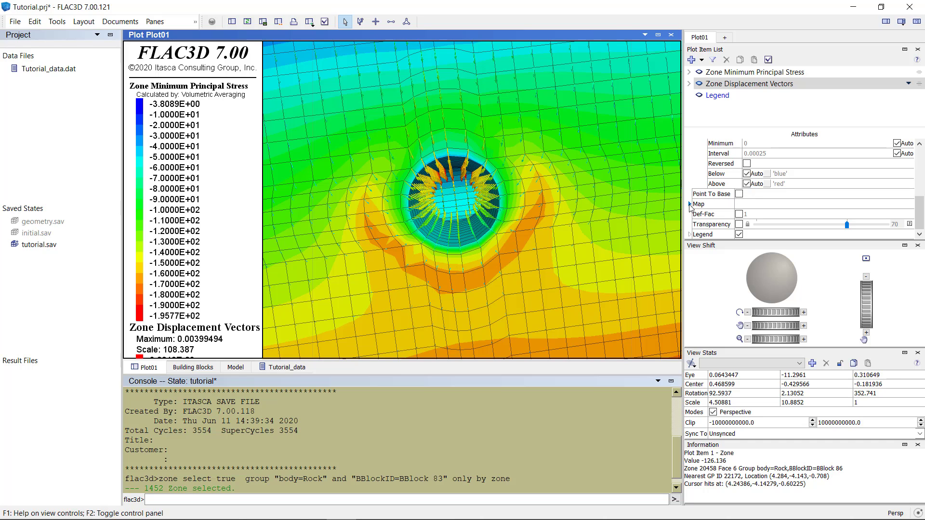
Reset and rotate the plot view, show the detailed information of Zone 17392 on the block's side face, and enlarge its window.
{"action": "left_click", "coordinate": [577, 205]}
{"action": "key", "text": "ctrl+r"}
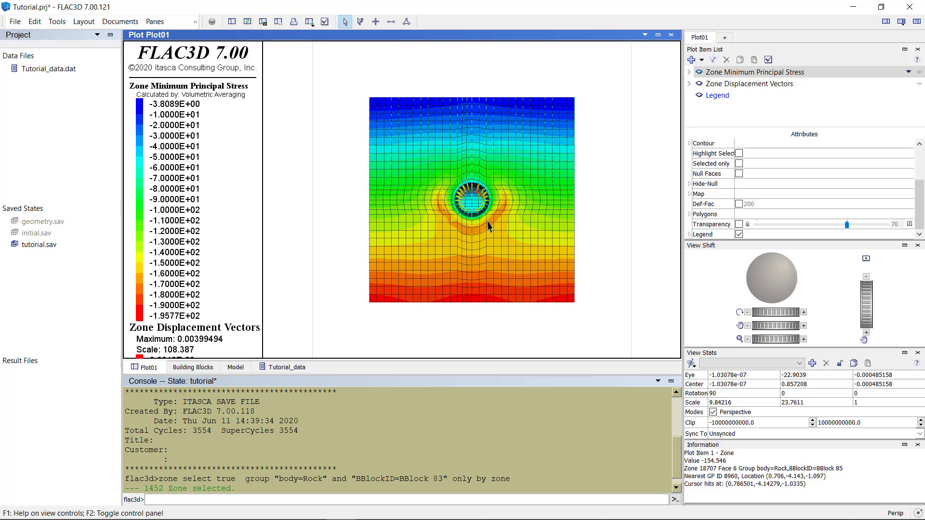
{"action": "right_click_drag", "start_coordinate": [488, 226], "coordinate": [566, 271]}
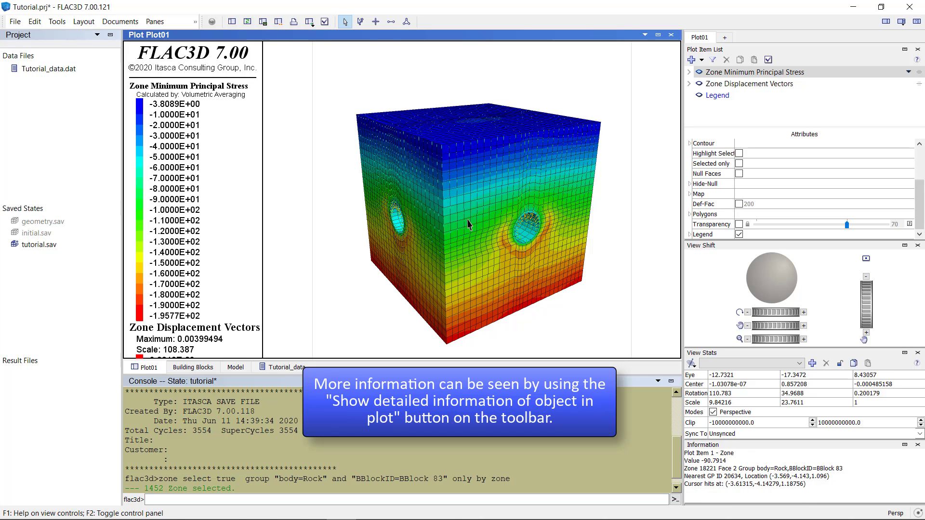
{"action": "left_click", "coordinate": [359, 21]}
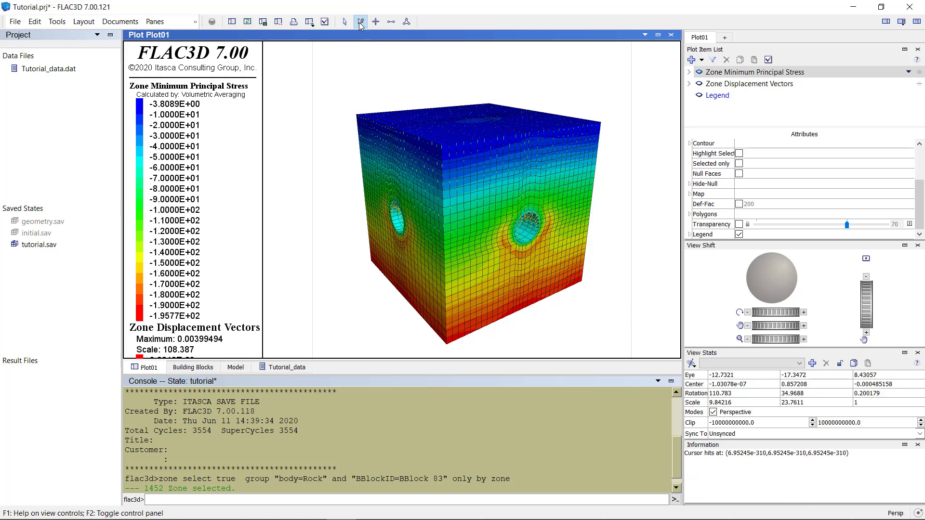
{"action": "left_click", "coordinate": [417, 181]}
{"action": "left_click", "coordinate": [451, 187]}
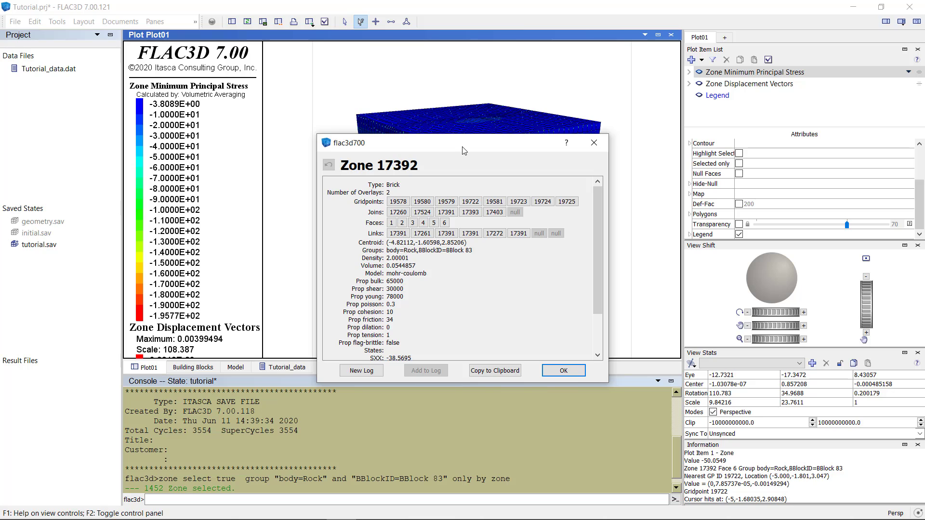
{"action": "left_click_drag", "start_coordinate": [464, 151], "coordinate": [420, 89]}
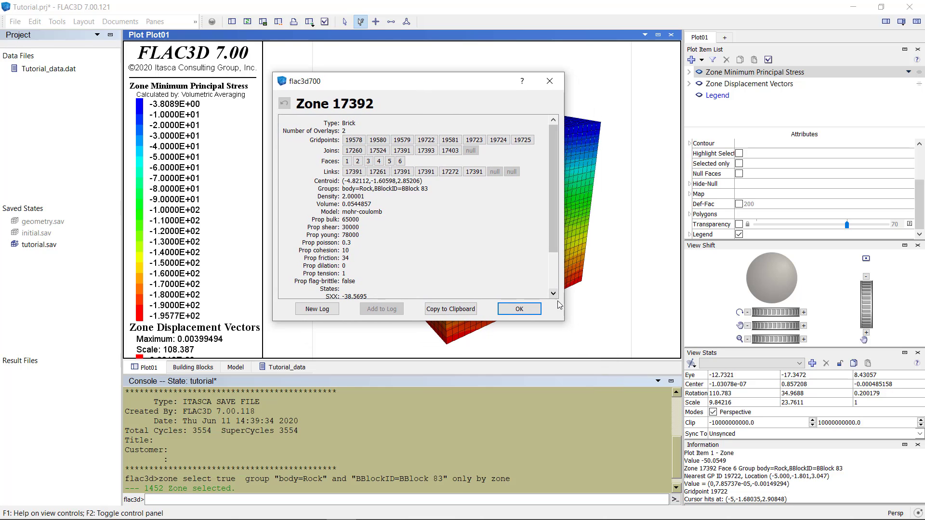
{"action": "left_click_drag", "start_coordinate": [561, 321], "coordinate": [634, 410]}
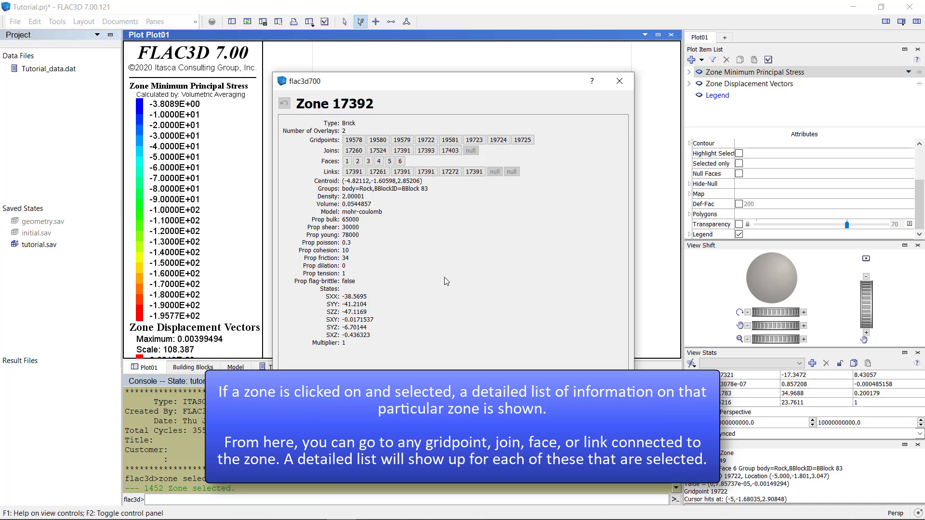
Follow the linked objects from Zone 17392 through Zone 17261, its face 5 and Gp 19439 to Zone 17141.
{"action": "left_click", "coordinate": [388, 172]}
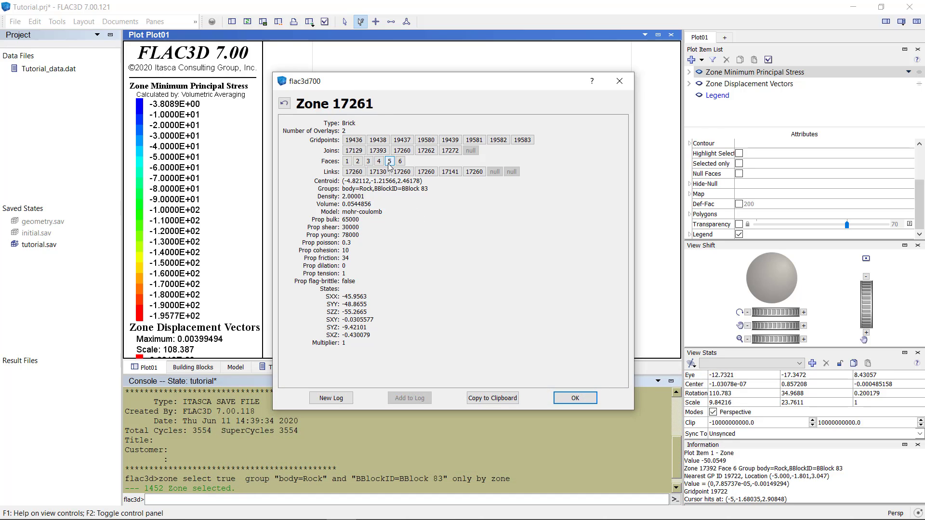
{"action": "left_click", "coordinate": [390, 163]}
{"action": "left_click", "coordinate": [357, 143]}
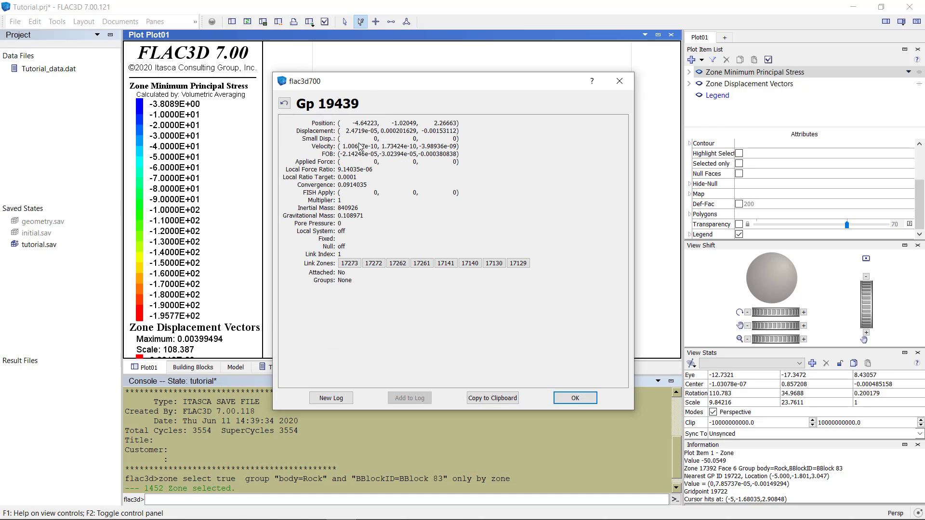
{"action": "left_click", "coordinate": [445, 263]}
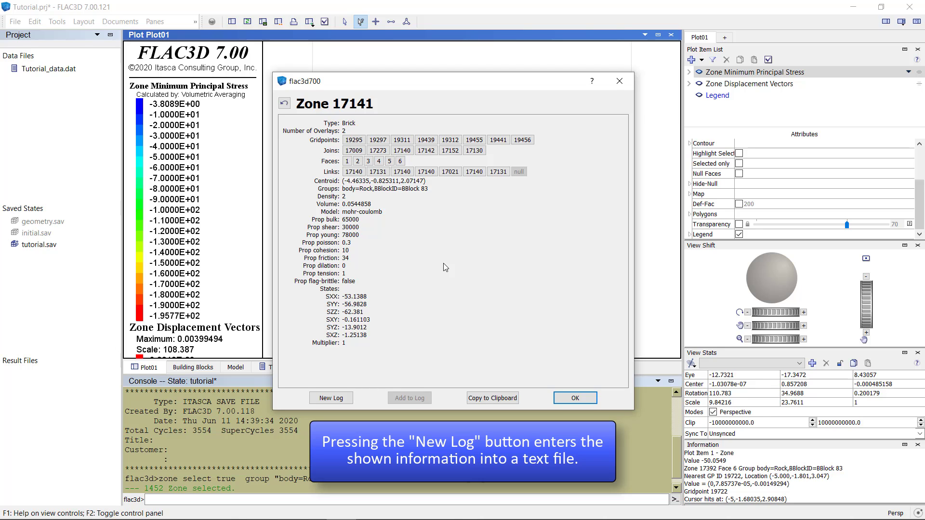
Save the information of Zone 17141 to a new log file named test.
{"action": "left_click", "coordinate": [349, 399]}
{"action": "type", "text": "test"}
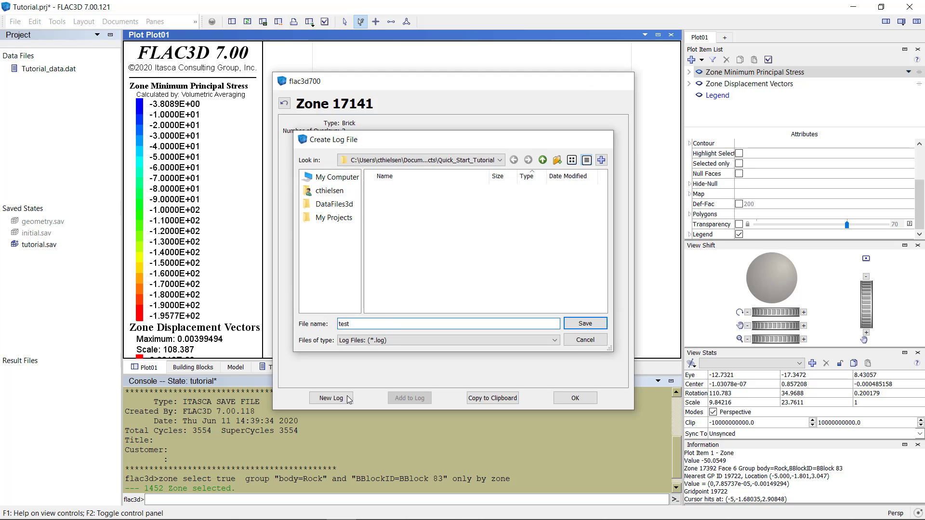
{"action": "key", "text": "Return"}
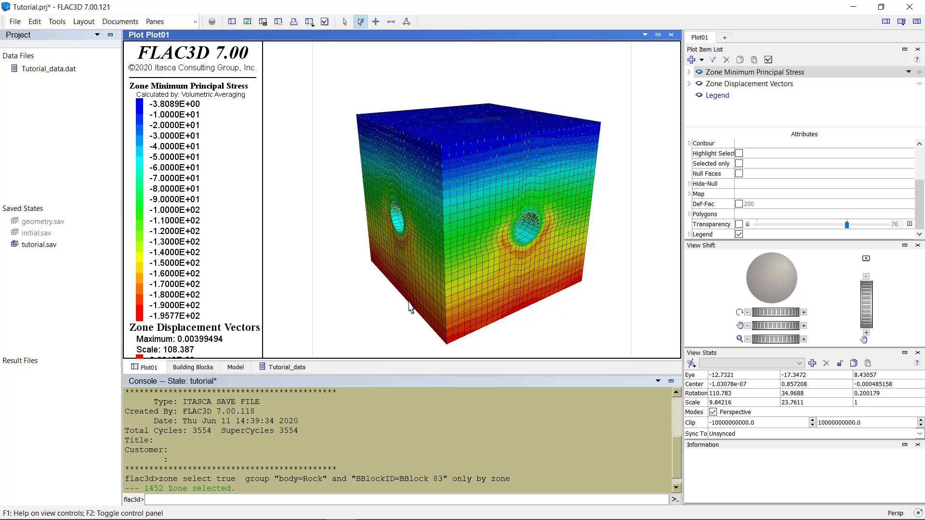
Show the detailed information of Zone 18274 above the front tunnel opening and add it to the log.
{"action": "left_click", "coordinate": [499, 194]}
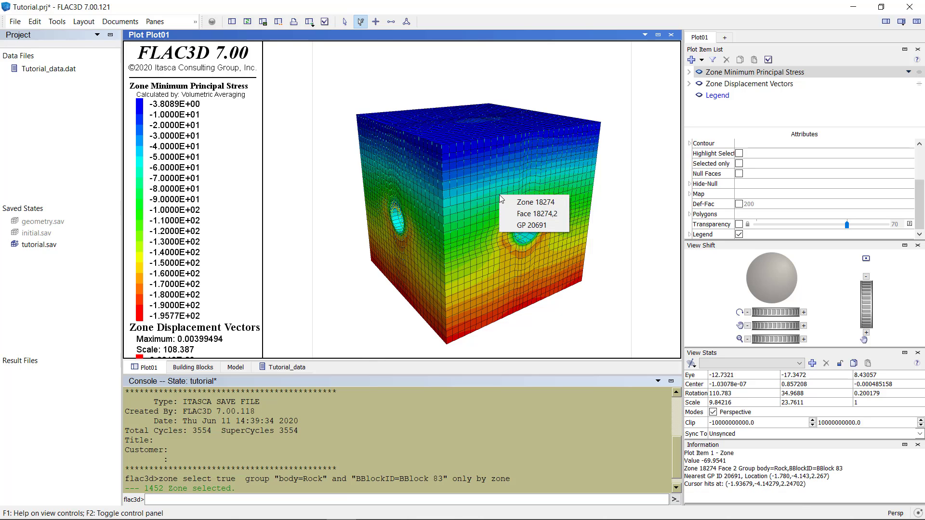
{"action": "left_click", "coordinate": [512, 200]}
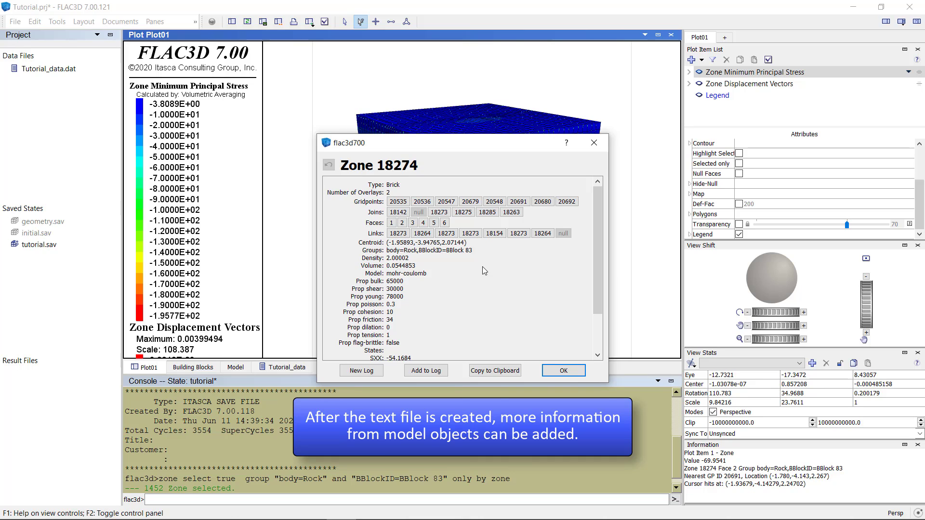
{"action": "left_click", "coordinate": [436, 370]}
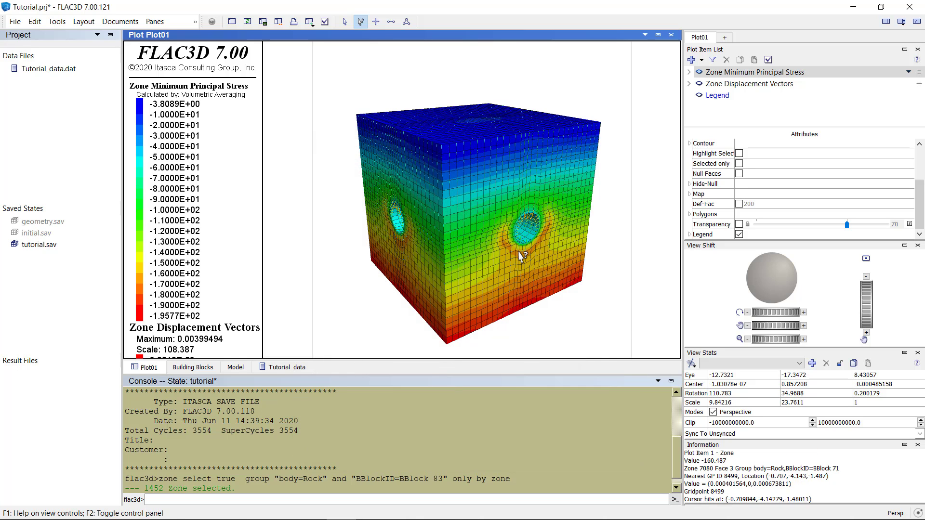
Add the details of Face 3460,1 inside the front tunnel opening and of Gp 11390 on the side face to the log.
{"action": "left_click", "coordinate": [536, 229]}
{"action": "left_click", "coordinate": [551, 242]}
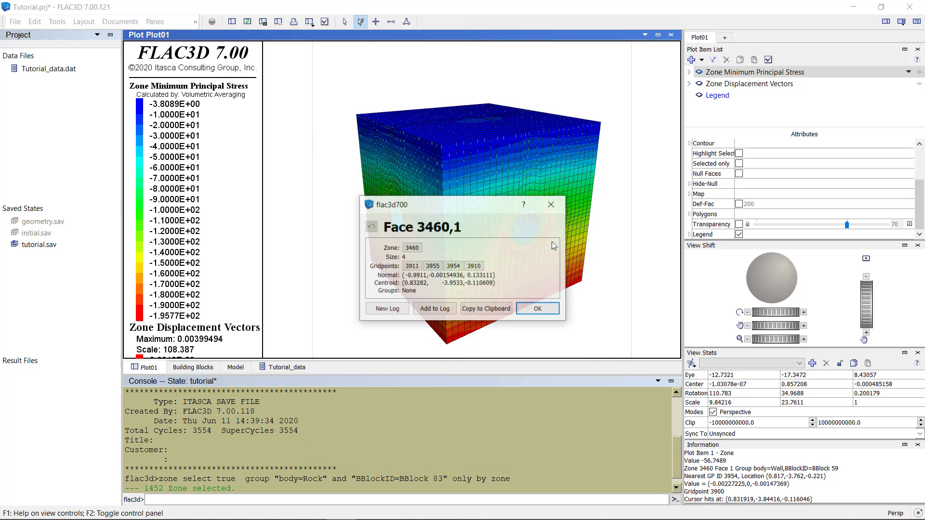
{"action": "left_click", "coordinate": [451, 308]}
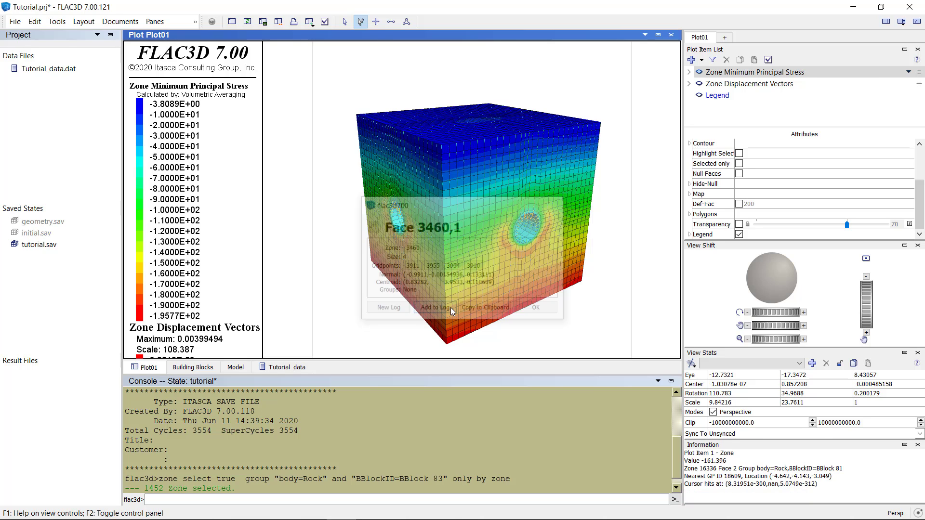
{"action": "left_click", "coordinate": [387, 189]}
{"action": "left_click", "coordinate": [409, 216]}
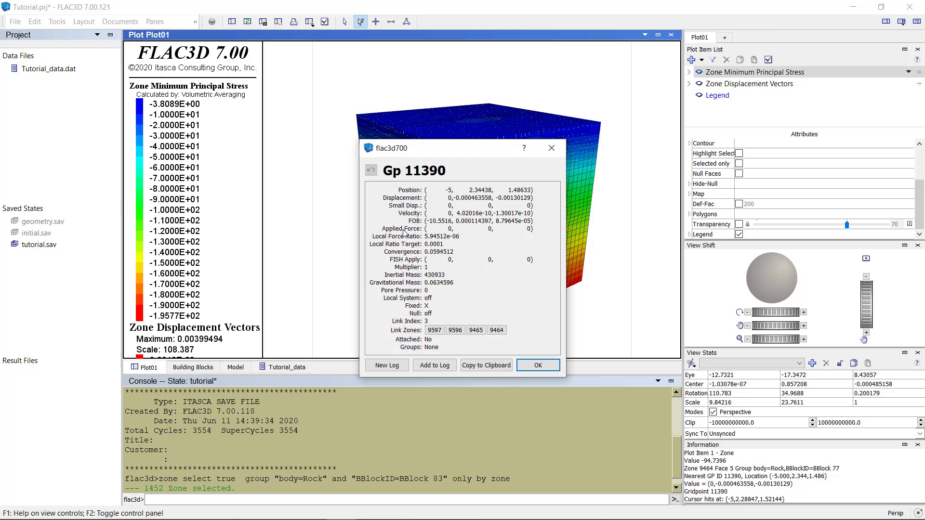
{"action": "left_click", "coordinate": [430, 365]}
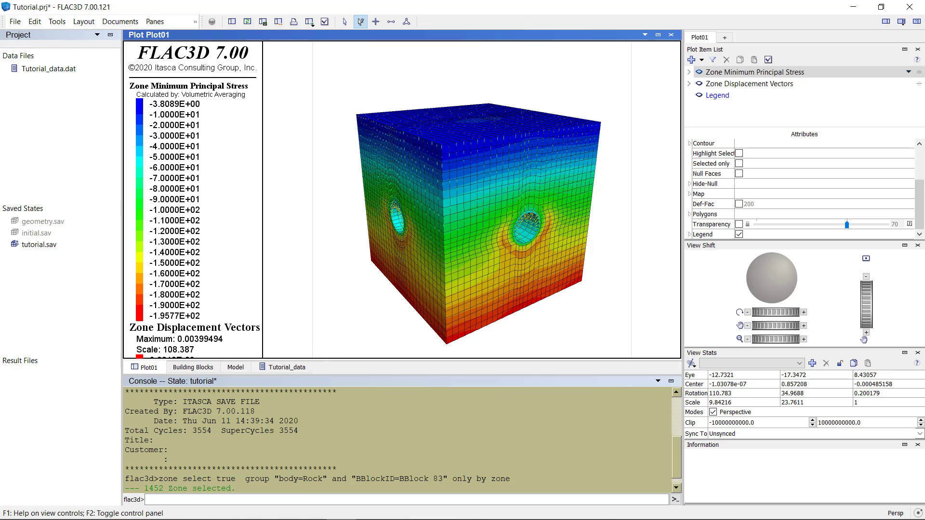
Switch to File Explorer, open the test log from the Quick_Start_Tutorial folder, review its entries, and close the log and folder windows.
{"action": "key", "text": "alt+Tab"}
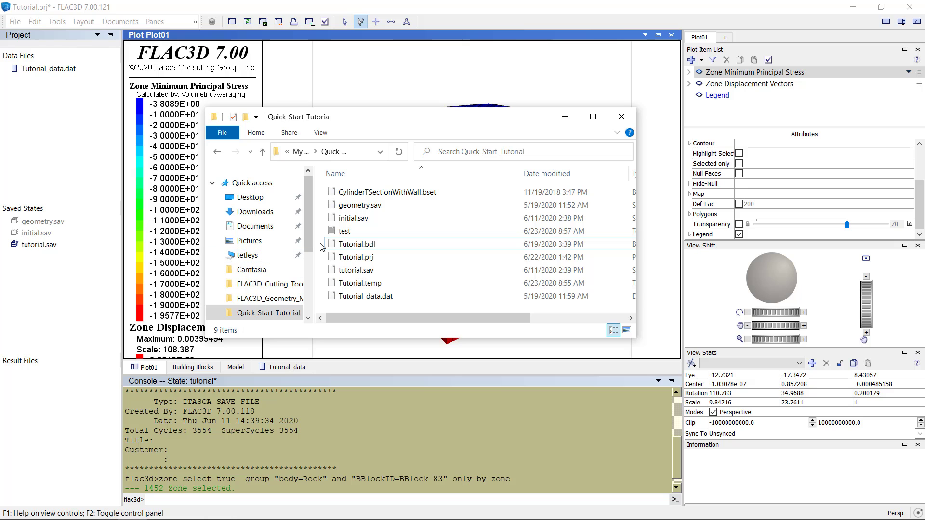
{"action": "double_click", "coordinate": [353, 234]}
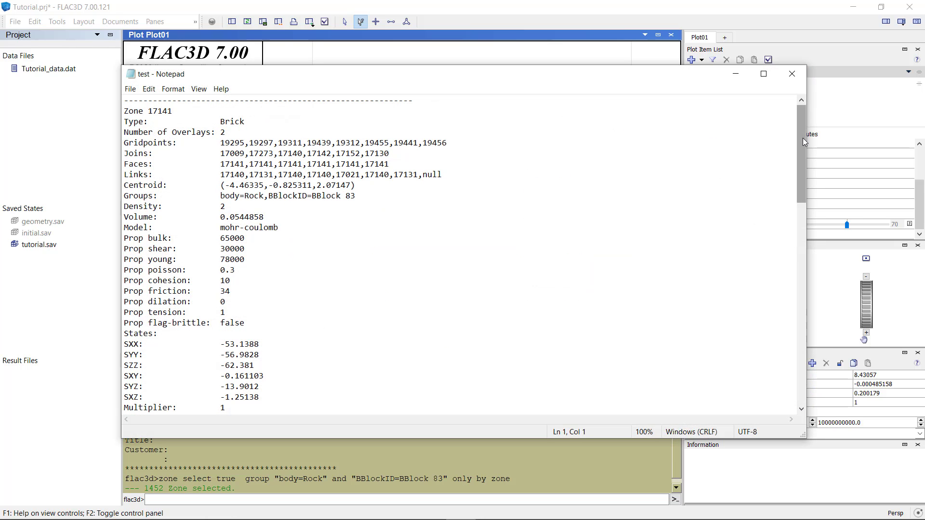
{"action": "mouse_move", "coordinate": [803, 138]}
{"action": "left_mouse_down"}
{"action": "mouse_move", "coordinate": [822, 353]}
{"action": "mouse_move", "coordinate": [802, 120]}
{"action": "left_mouse_up"}
{"action": "left_click", "coordinate": [791, 74]}
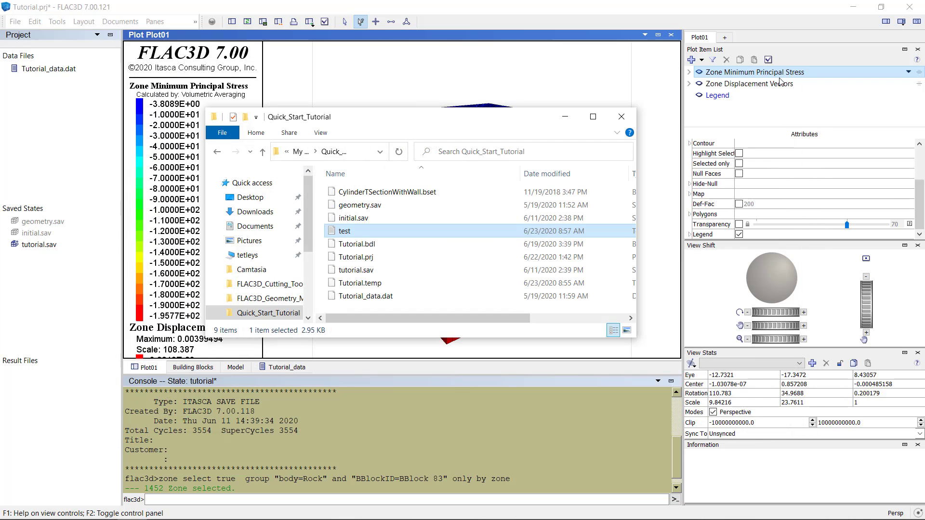
{"action": "left_click", "coordinate": [629, 116]}
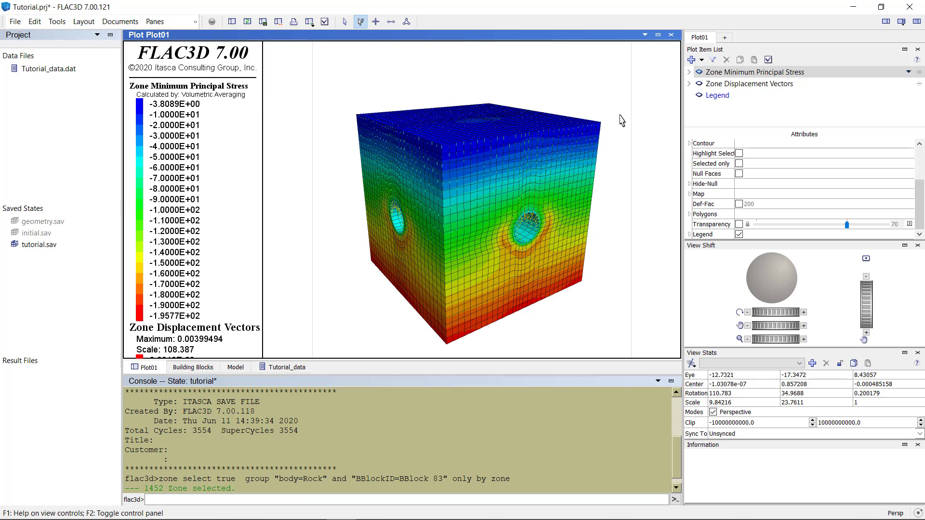